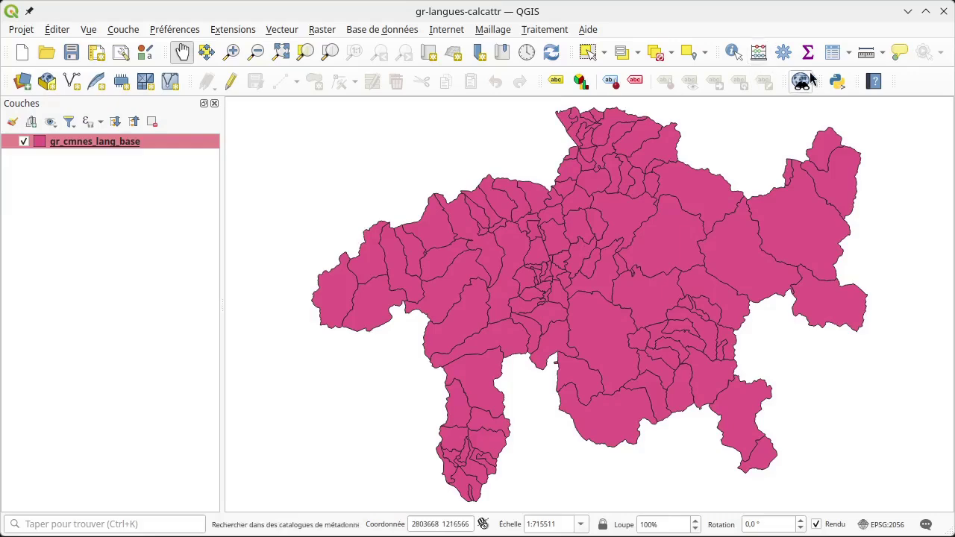
Step: Open the attribute table of the gr_cmnes_lang_base layer, enlarge its window and place it over the lower part of the map
{"action": "left_click", "coordinate": [832, 58]}
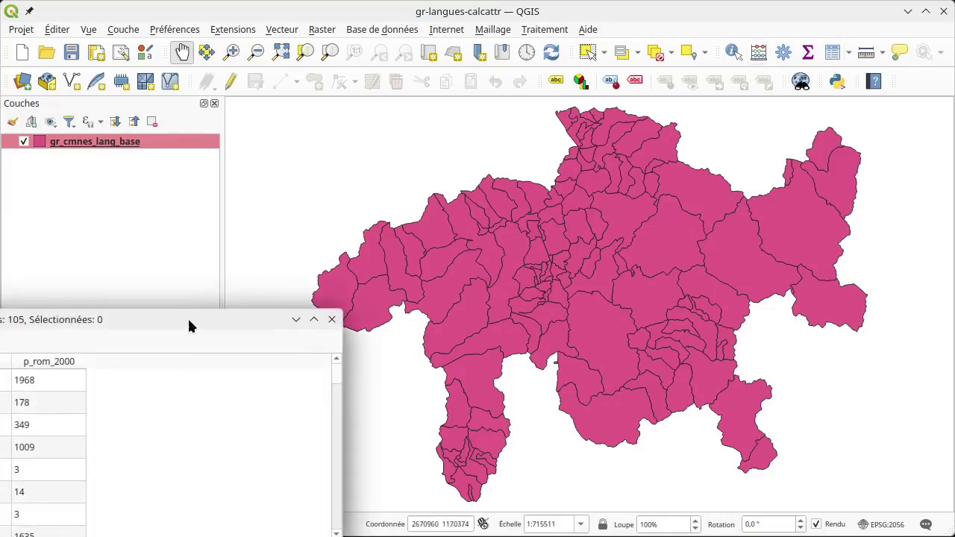
{"action": "left_click_drag", "start_coordinate": [187, 318], "coordinate": [716, 147]}
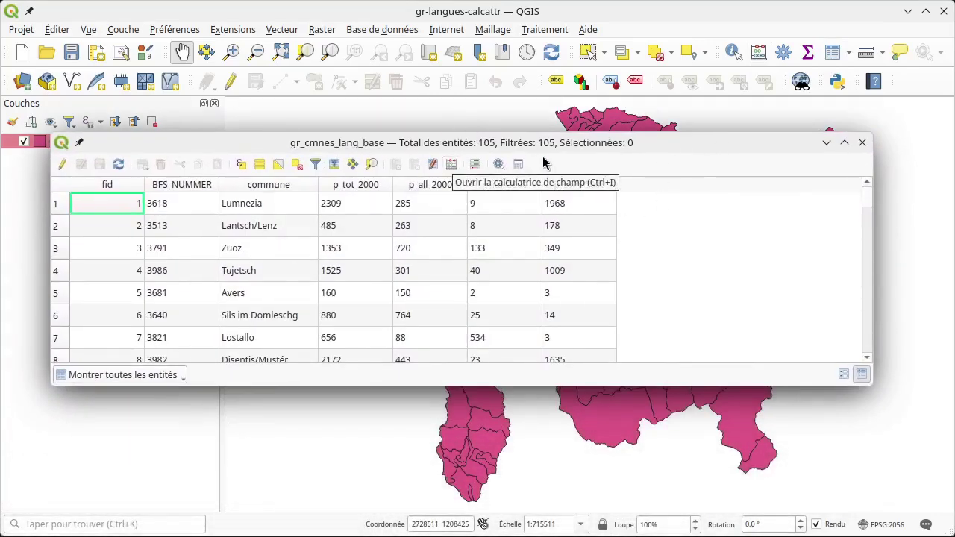
{"action": "left_click_drag", "start_coordinate": [548, 147], "coordinate": [569, 117]}
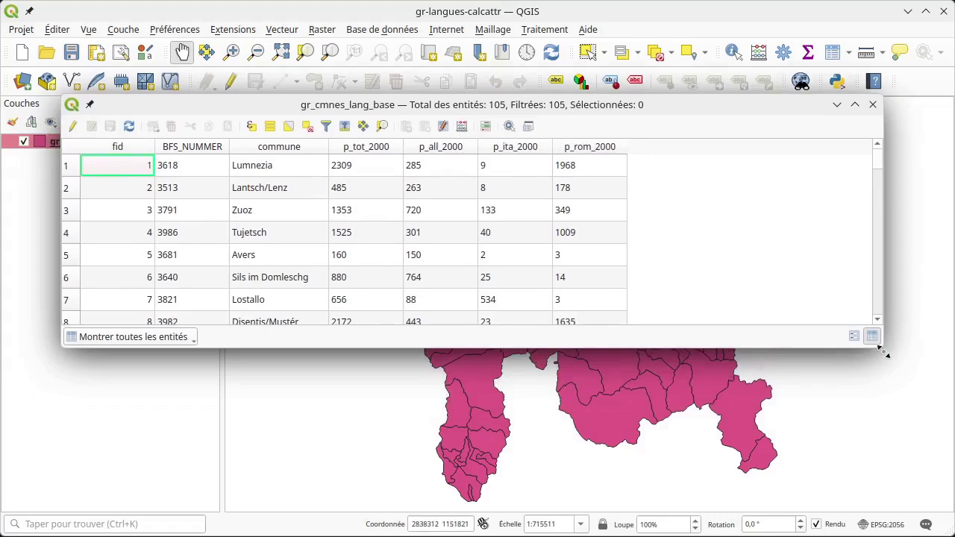
{"action": "left_click_drag", "start_coordinate": [882, 347], "coordinate": [877, 505]}
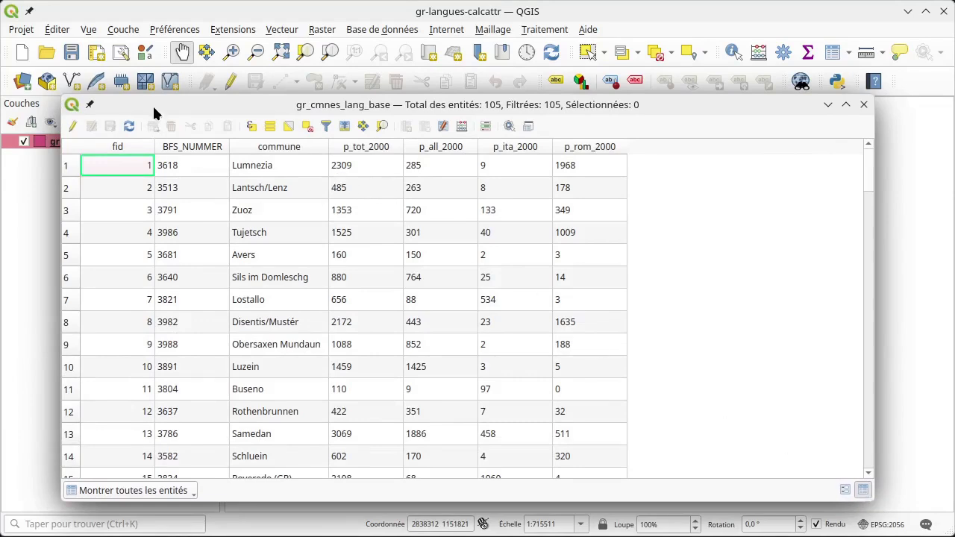
{"action": "left_click_drag", "start_coordinate": [153, 106], "coordinate": [182, 333]}
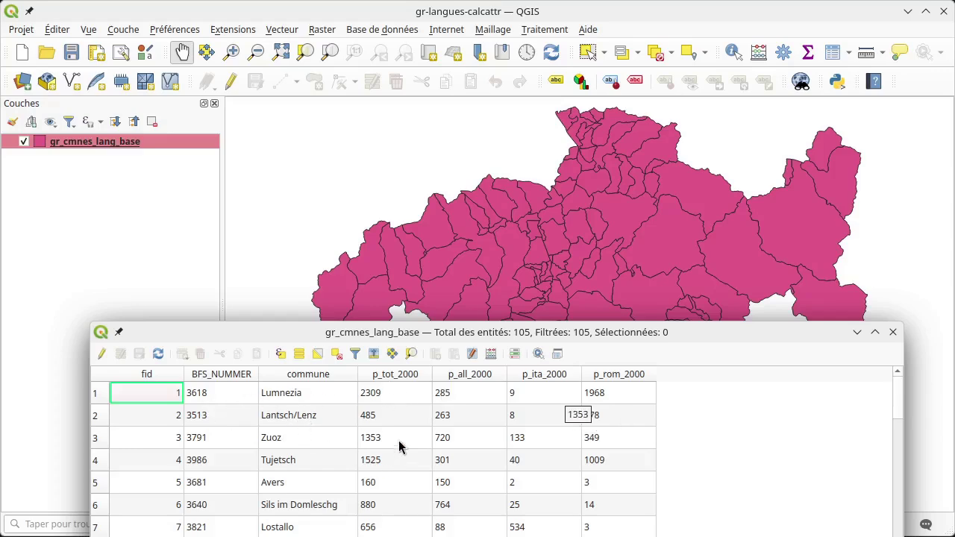
{"action": "left_click_drag", "start_coordinate": [436, 340], "coordinate": [408, 282]}
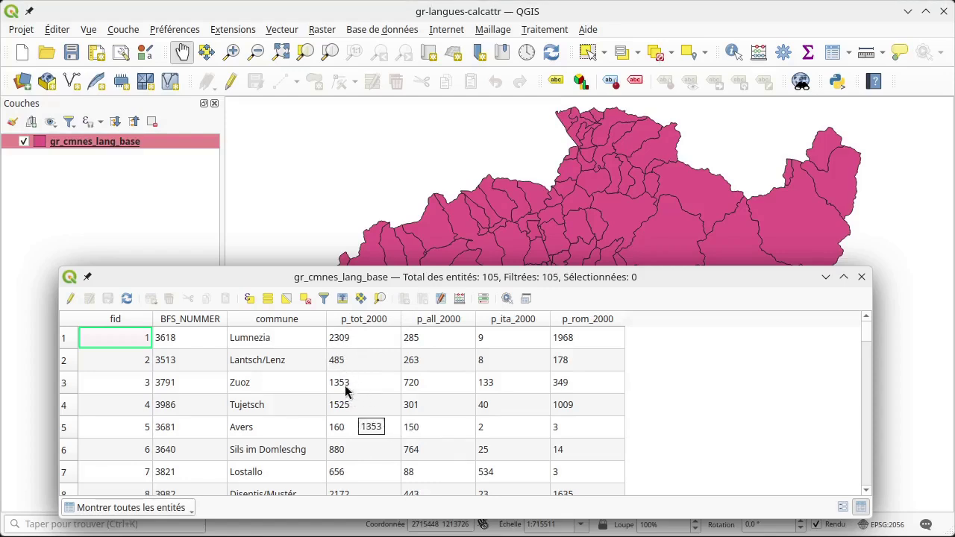
Step: Examine the p_tot_2000 values of the first municipalities and close the attribute table
{"action": "scroll", "coordinate": [339, 440], "scroll_direction": "down", "scroll_amount": 1}
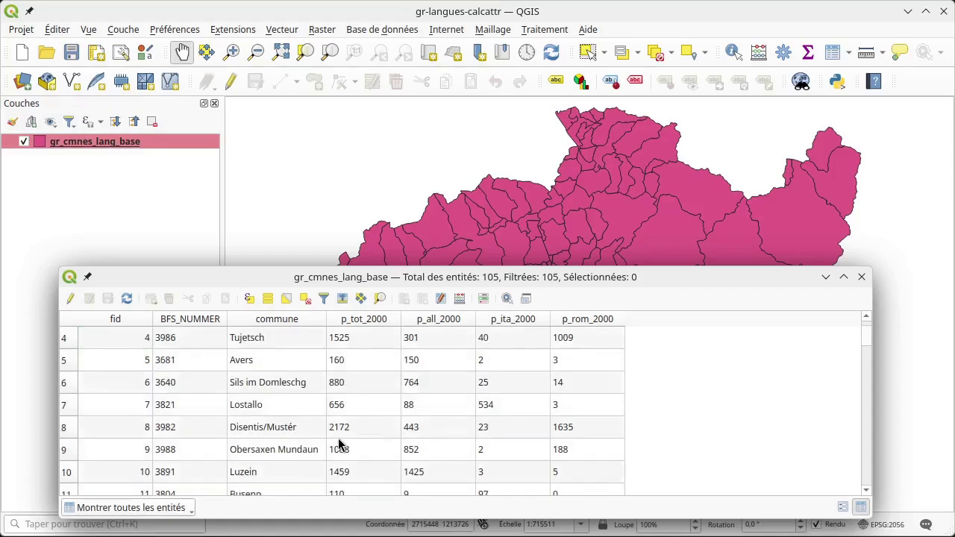
{"action": "scroll", "coordinate": [339, 443], "scroll_direction": "up", "scroll_amount": 1}
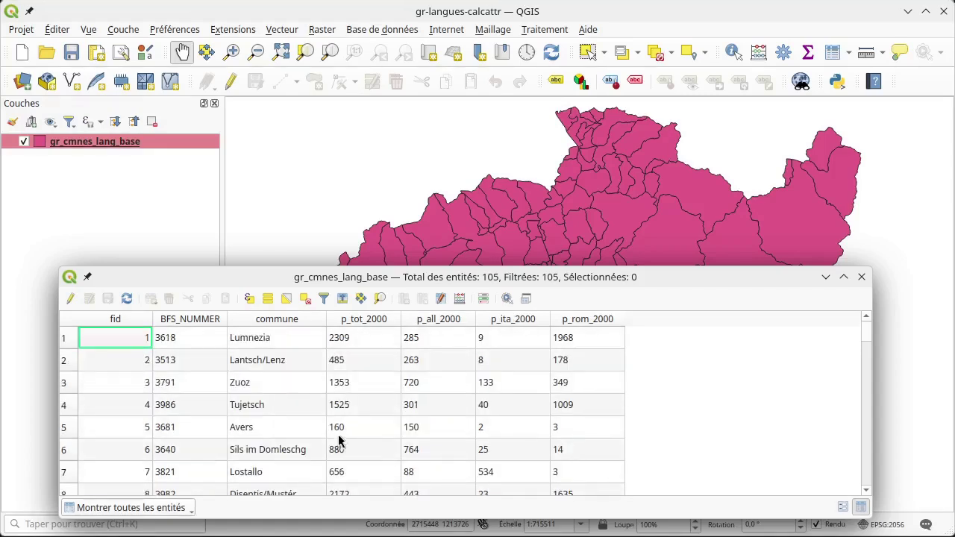
{"action": "left_click", "coordinate": [352, 363]}
{"action": "left_click", "coordinate": [349, 343]}
{"action": "left_click", "coordinate": [351, 365]}
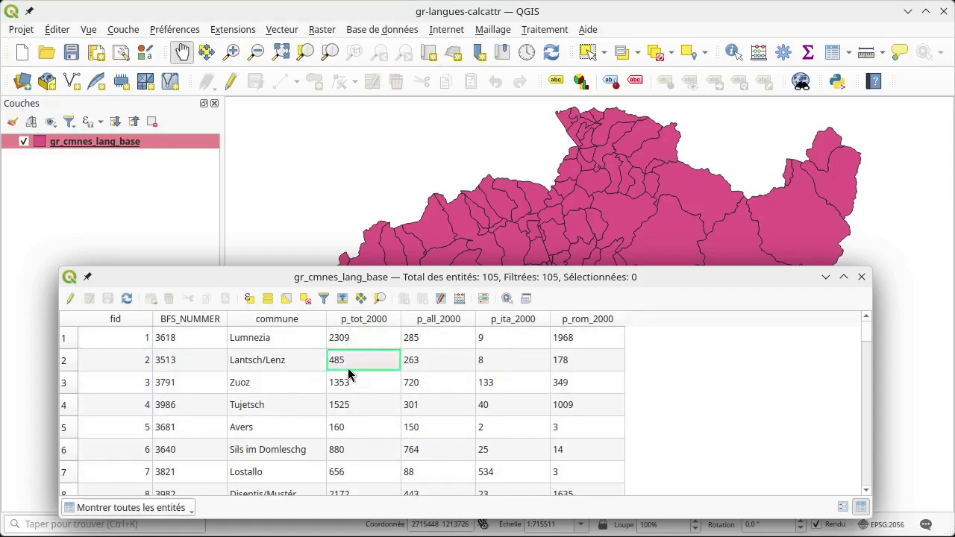
{"action": "left_click", "coordinate": [862, 278]}
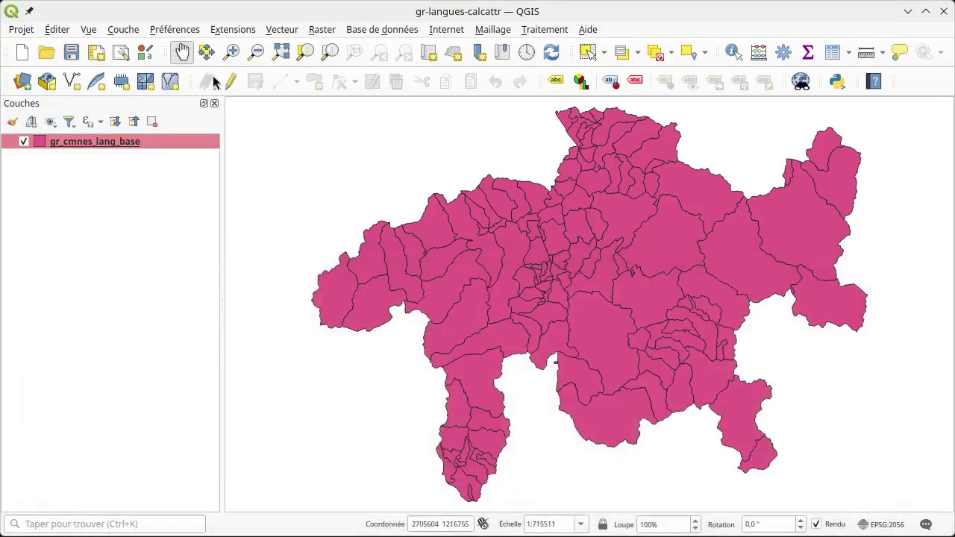
Step: Open the field list in the gr_cmnes_lang_base layer properties, widen the Type column and check the types of fid, BFS_NUMMER and commune
{"action": "right_click", "coordinate": [169, 145]}
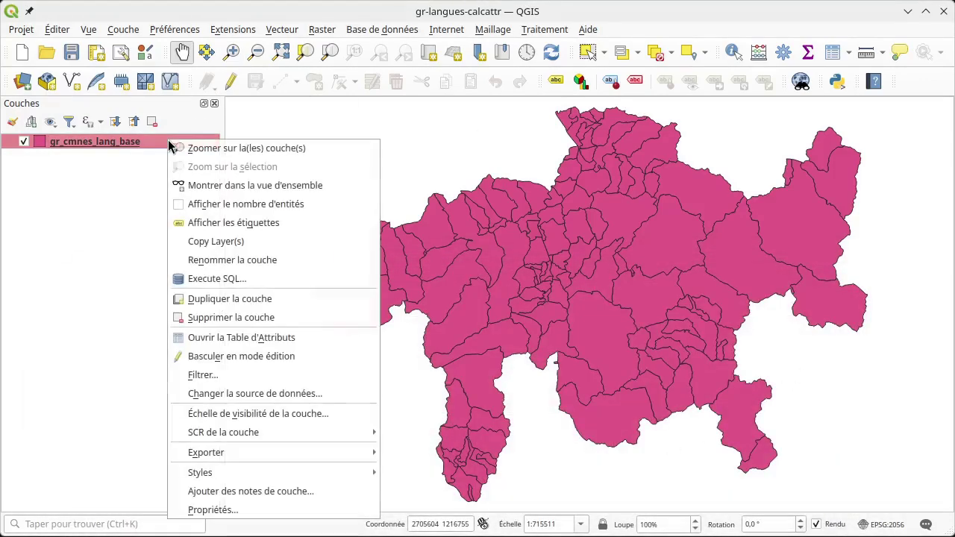
{"action": "left_click", "coordinate": [304, 511]}
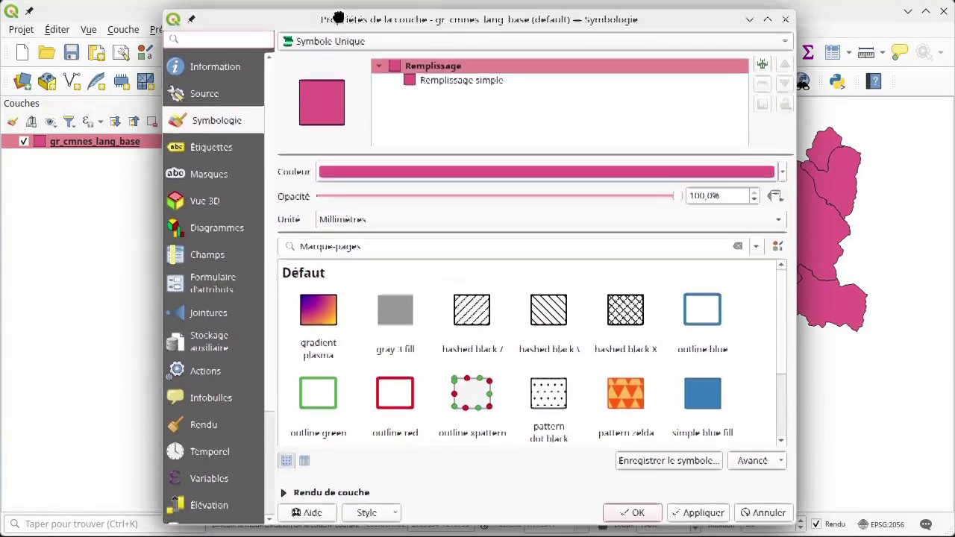
{"action": "left_click", "coordinate": [228, 257]}
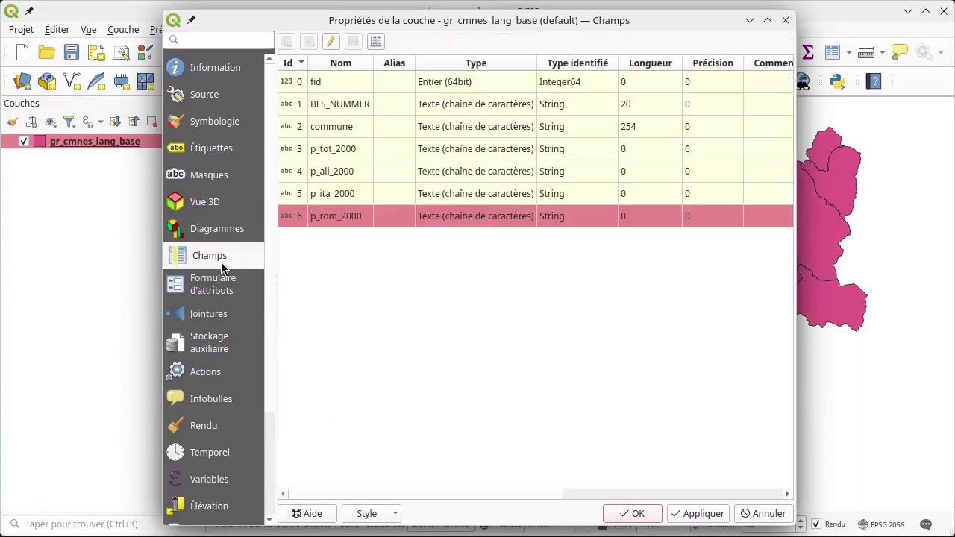
{"action": "left_click", "coordinate": [476, 84]}
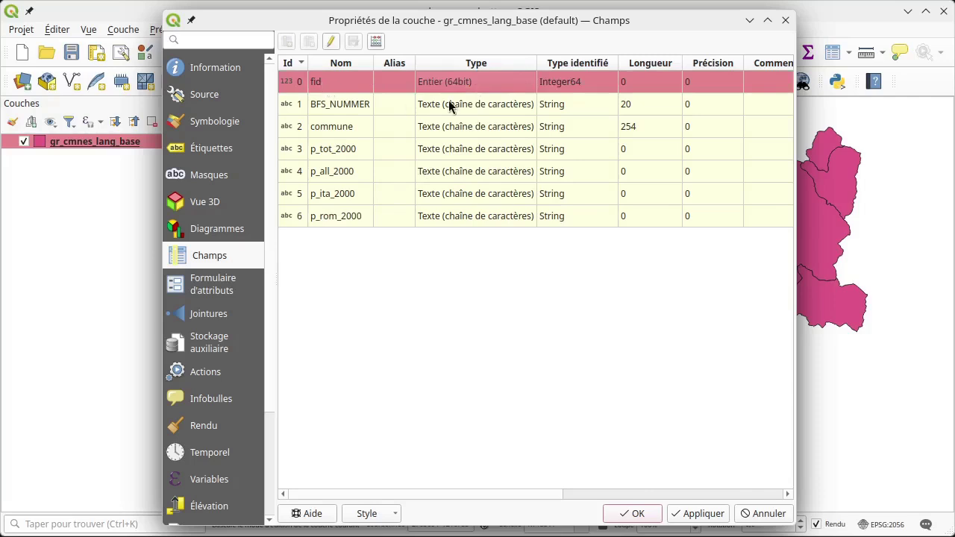
{"action": "left_click", "coordinate": [519, 96]}
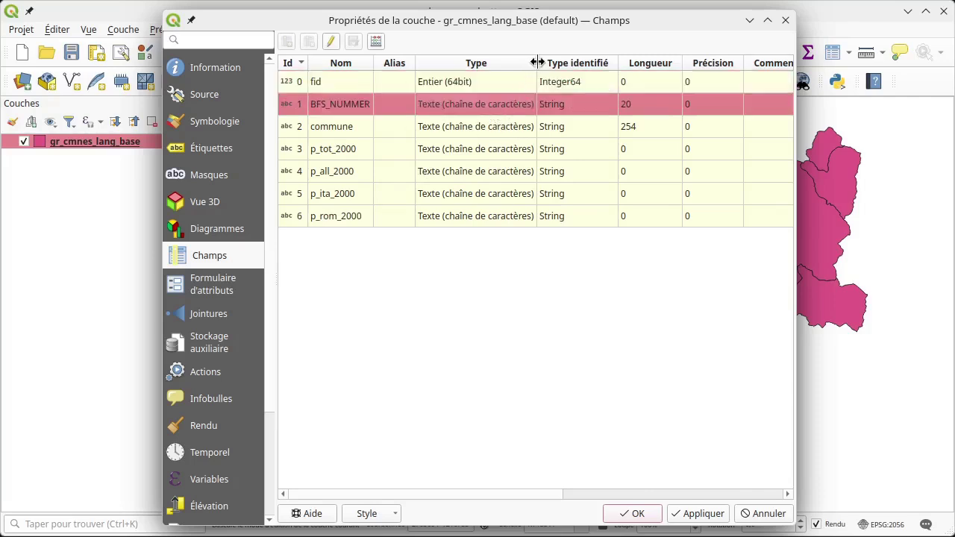
{"action": "left_click_drag", "start_coordinate": [537, 63], "coordinate": [571, 62]}
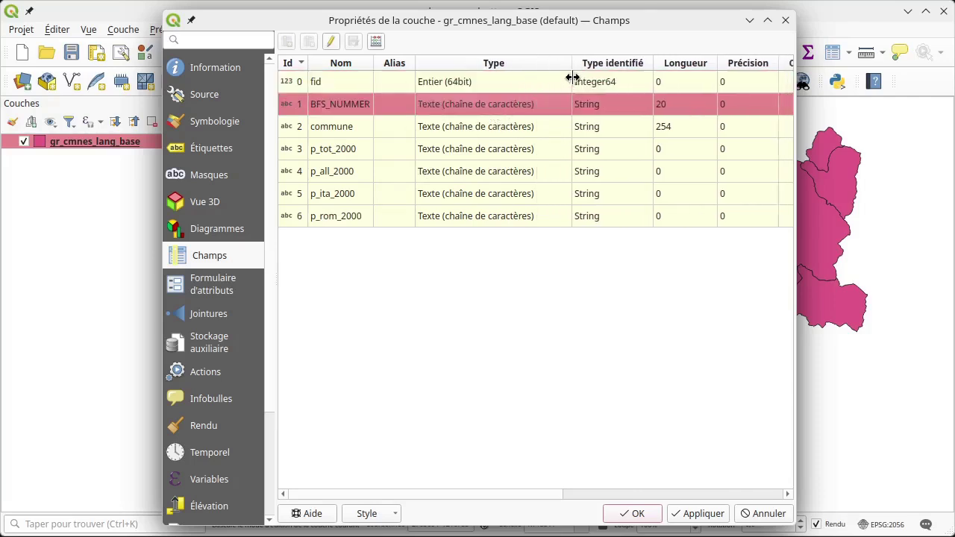
{"action": "left_click", "coordinate": [598, 127]}
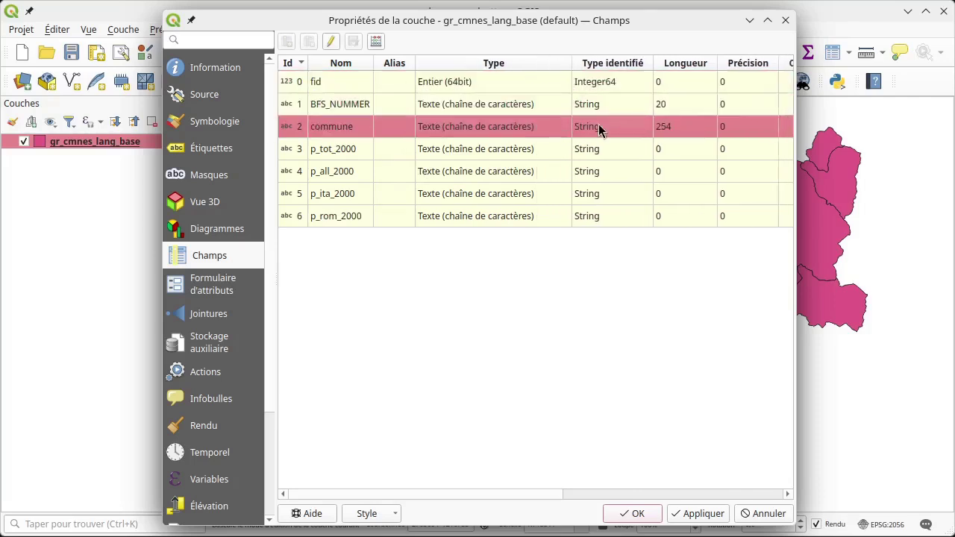
Step: Examine the data types of the commune and population fields p_tot_2000 to p_rom_2000, and close the layer properties
{"action": "left_click", "coordinate": [352, 150]}
{"action": "left_click", "coordinate": [342, 130]}
{"action": "left_click", "coordinate": [457, 221]}
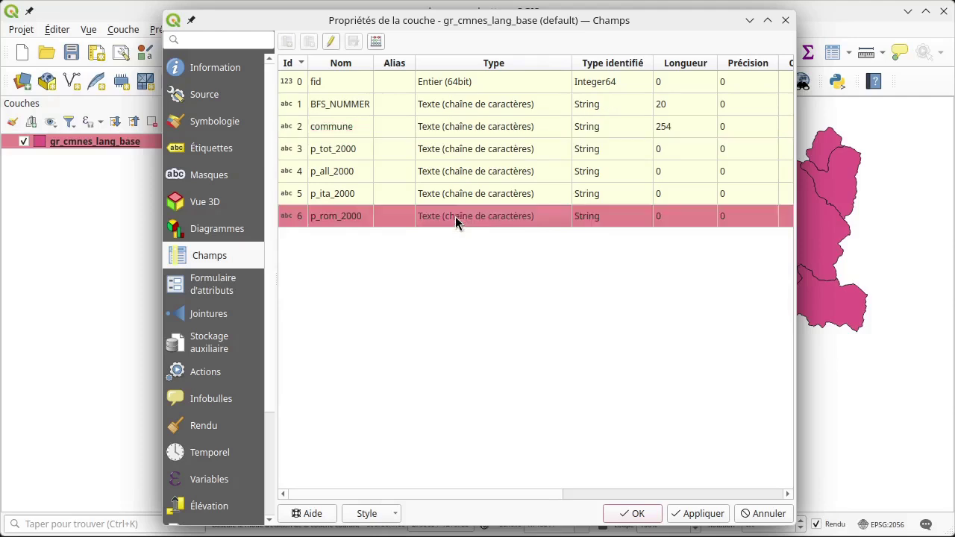
{"action": "left_click", "coordinate": [454, 193]}
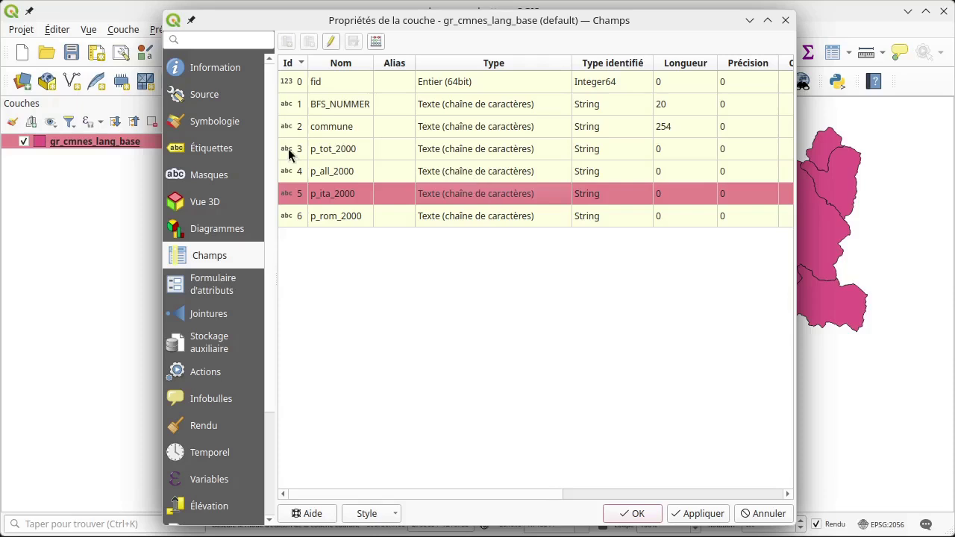
{"action": "left_click", "coordinate": [336, 172]}
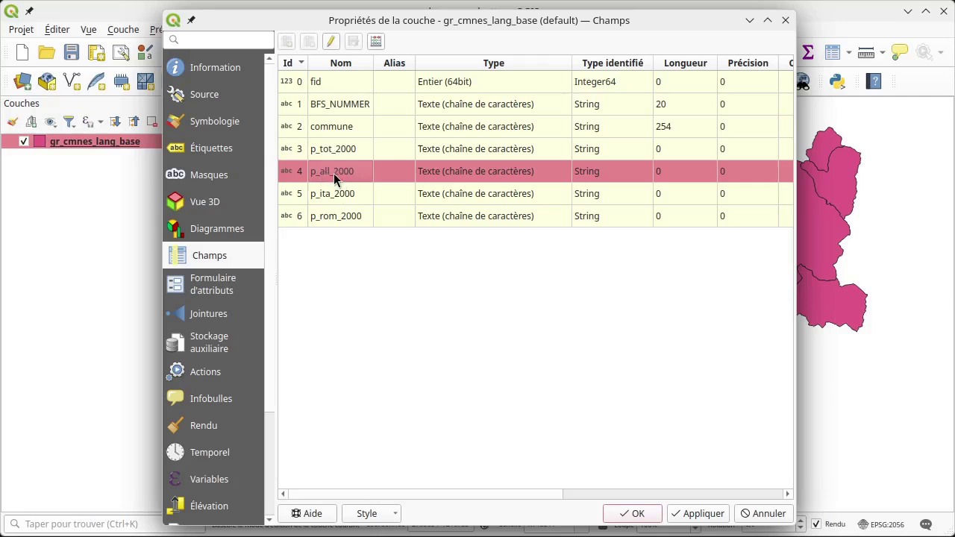
{"action": "left_click", "coordinate": [329, 149]}
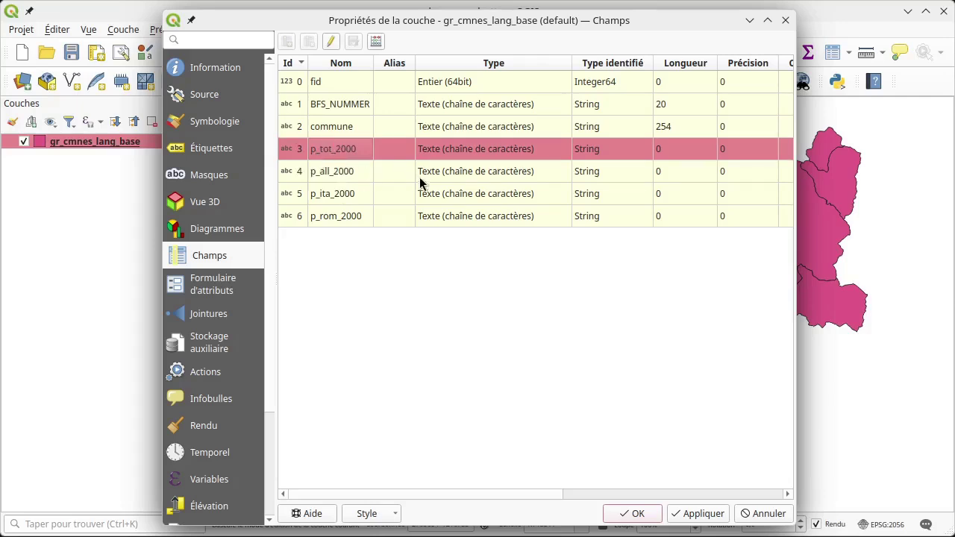
{"action": "left_click", "coordinate": [356, 173]}
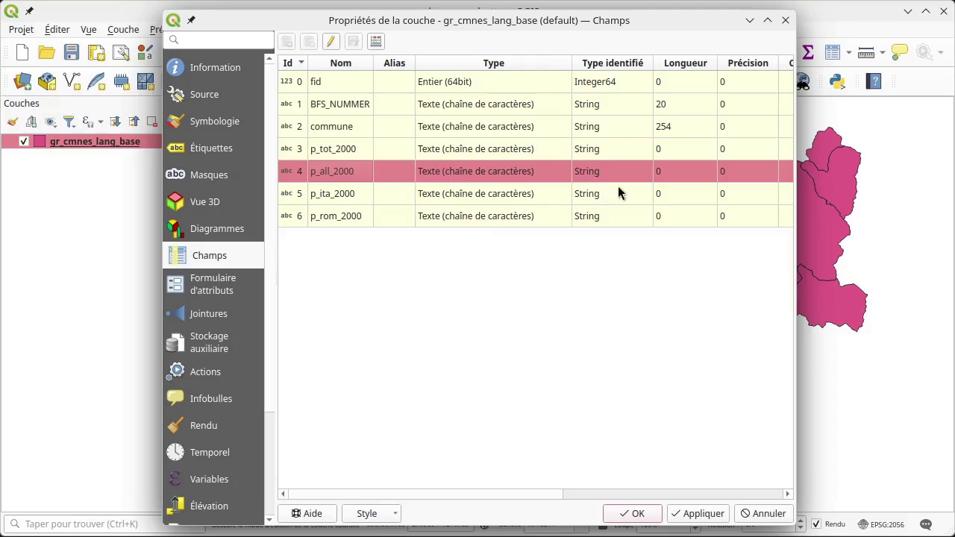
{"action": "left_click", "coordinate": [783, 19]}
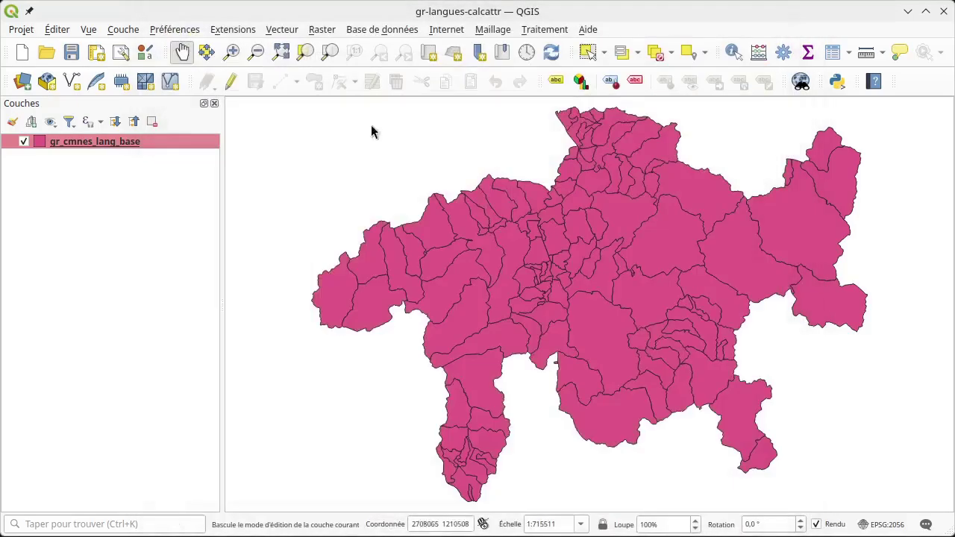
Step: Reopen the layer's attribute table, launch the field calculator from it and widen the calculator window
{"action": "left_click", "coordinate": [832, 52]}
{"action": "left_click_drag", "start_coordinate": [168, 314], "coordinate": [685, 150]}
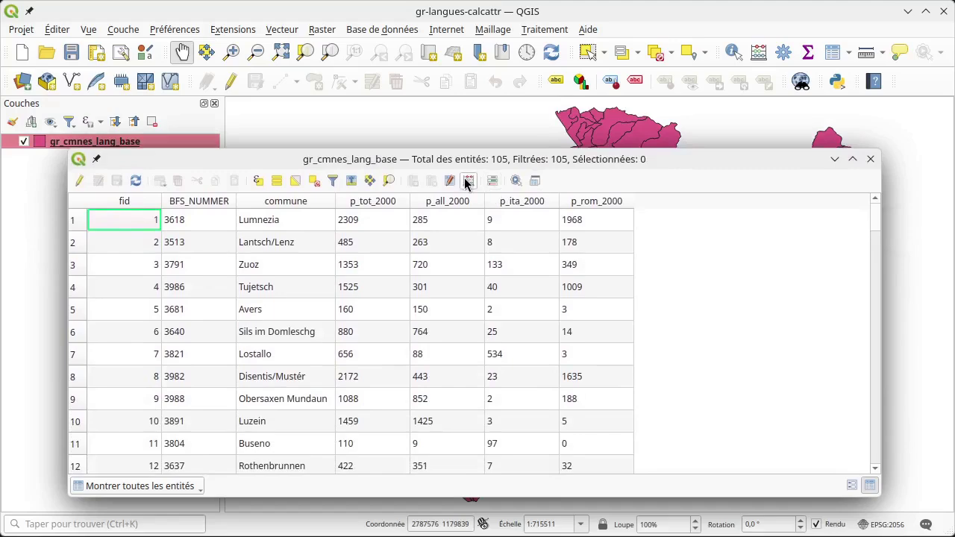
{"action": "left_click", "coordinate": [469, 181]}
{"action": "left_click_drag", "start_coordinate": [466, 90], "coordinate": [396, 35]}
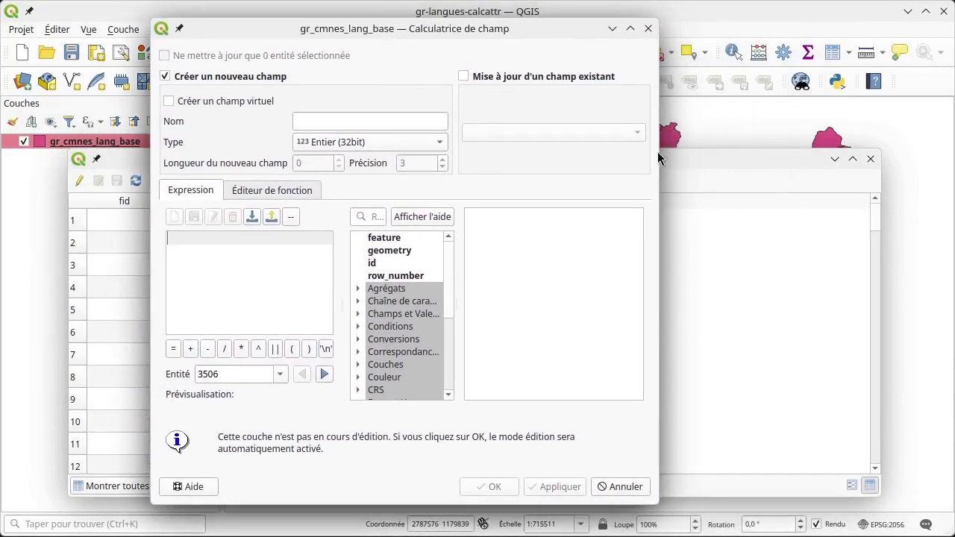
{"action": "left_click_drag", "start_coordinate": [658, 151], "coordinate": [936, 194]}
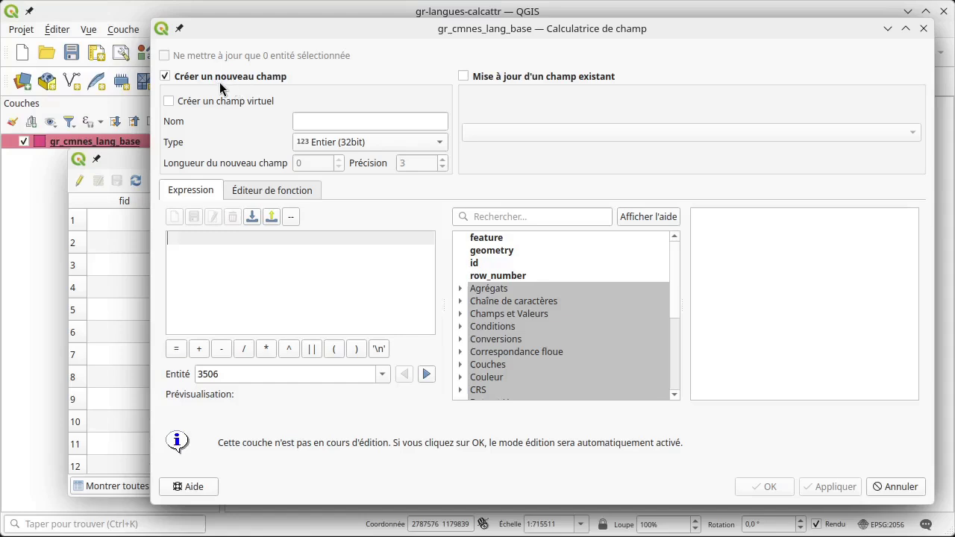
Step: Compare the calculator's options for creating a new field and updating an existing one, and close the calculator and attribute table without calculating
{"action": "left_click", "coordinate": [165, 75]}
{"action": "left_click", "coordinate": [165, 76]}
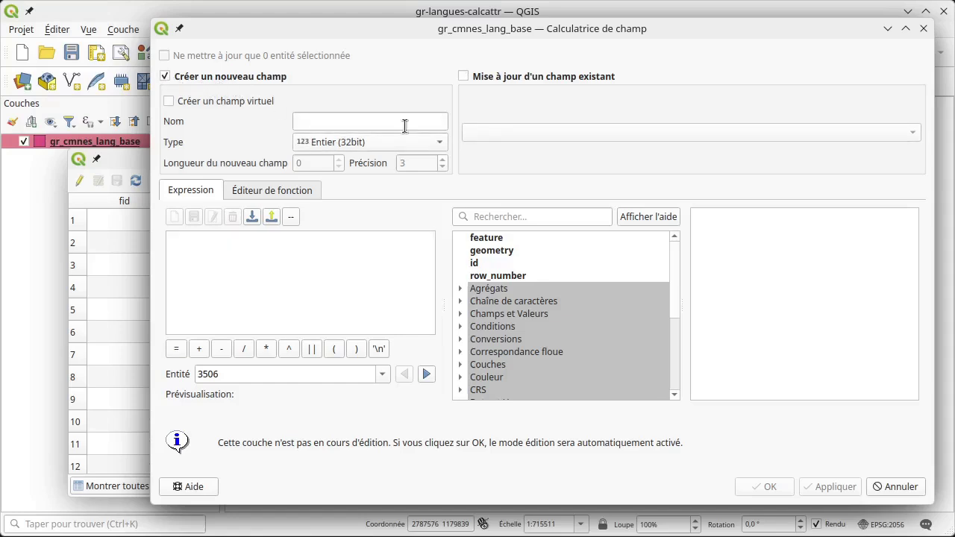
{"action": "left_click", "coordinate": [513, 78]}
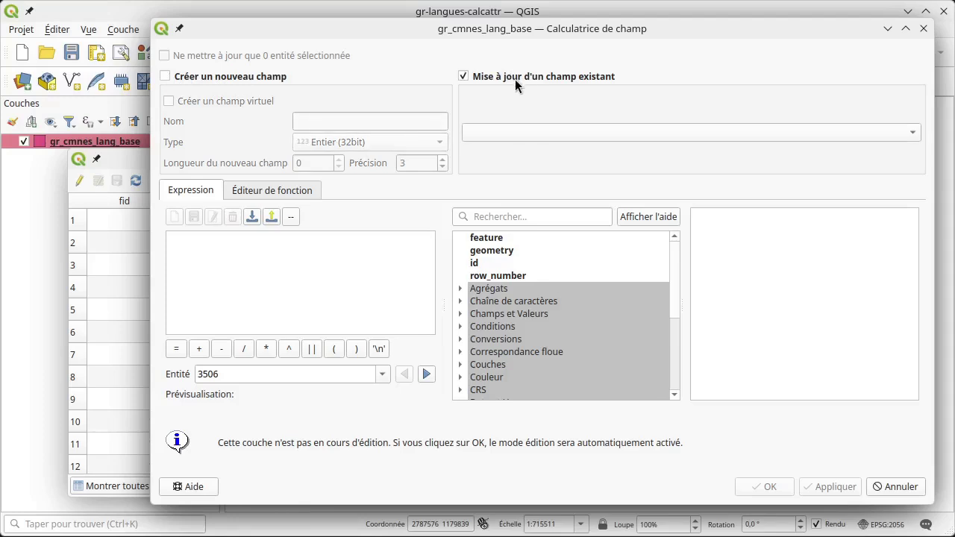
{"action": "left_click", "coordinate": [553, 136]}
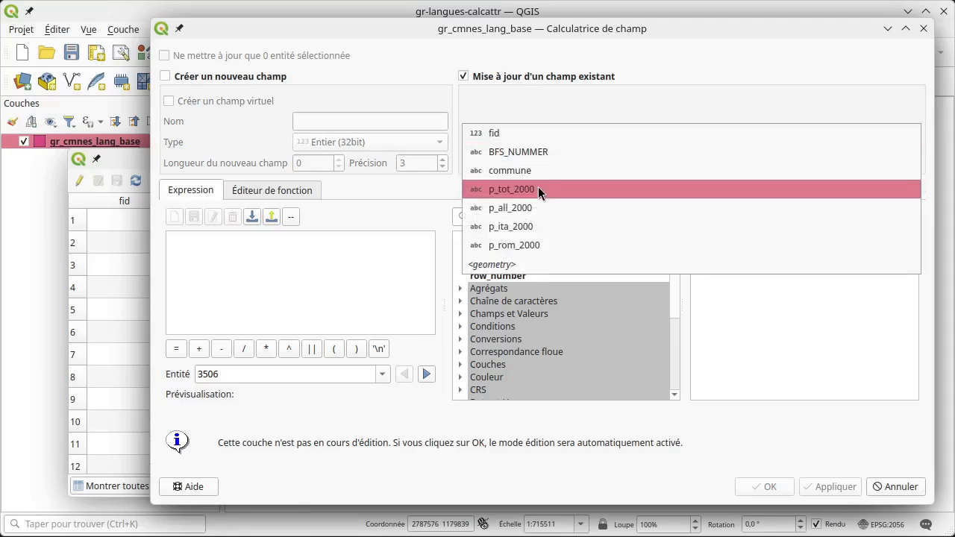
{"action": "left_click", "coordinate": [496, 93]}
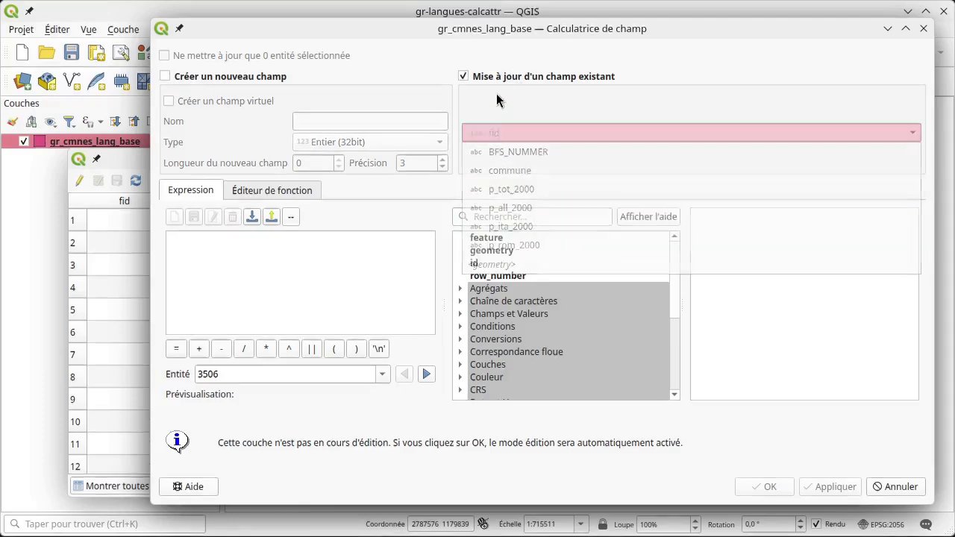
{"action": "left_click", "coordinate": [245, 75]}
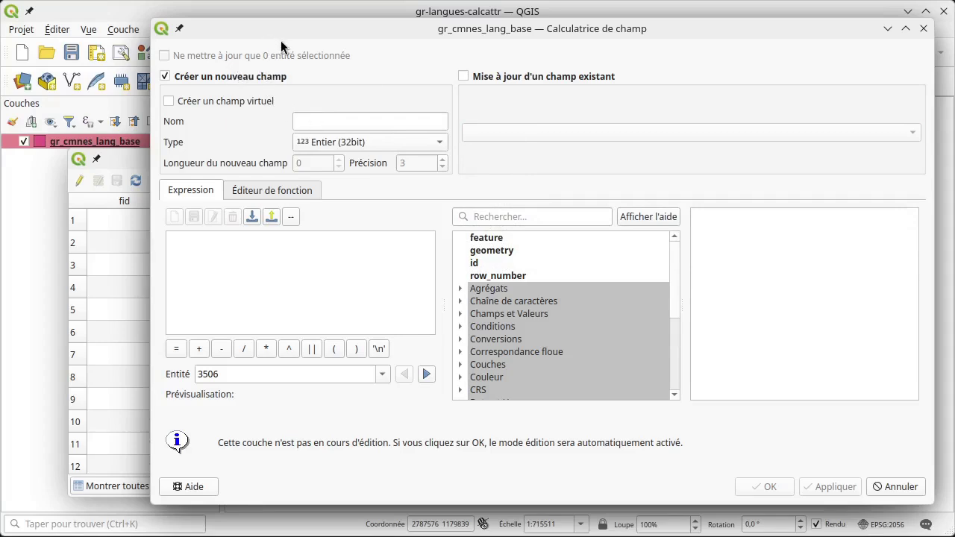
{"action": "left_click", "coordinate": [924, 29]}
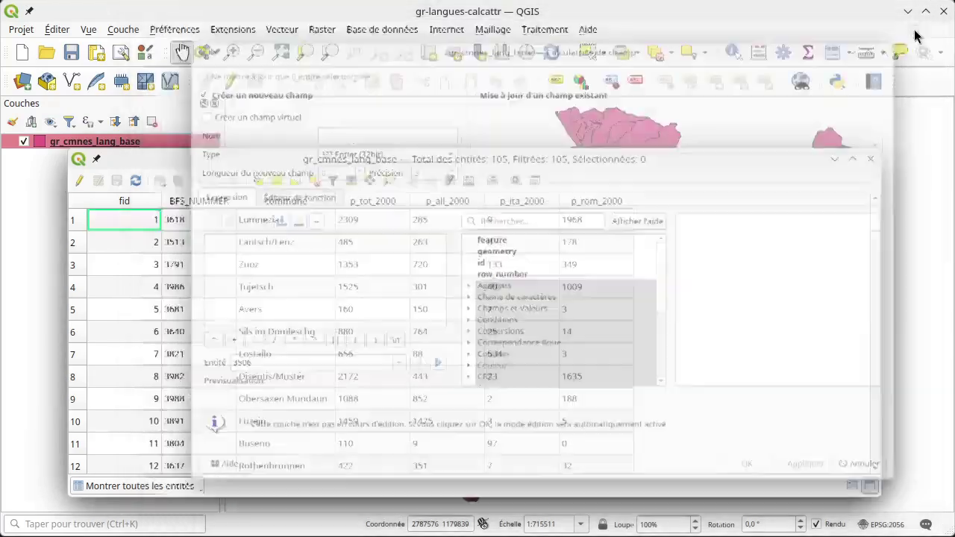
{"action": "left_click", "coordinate": [870, 159]}
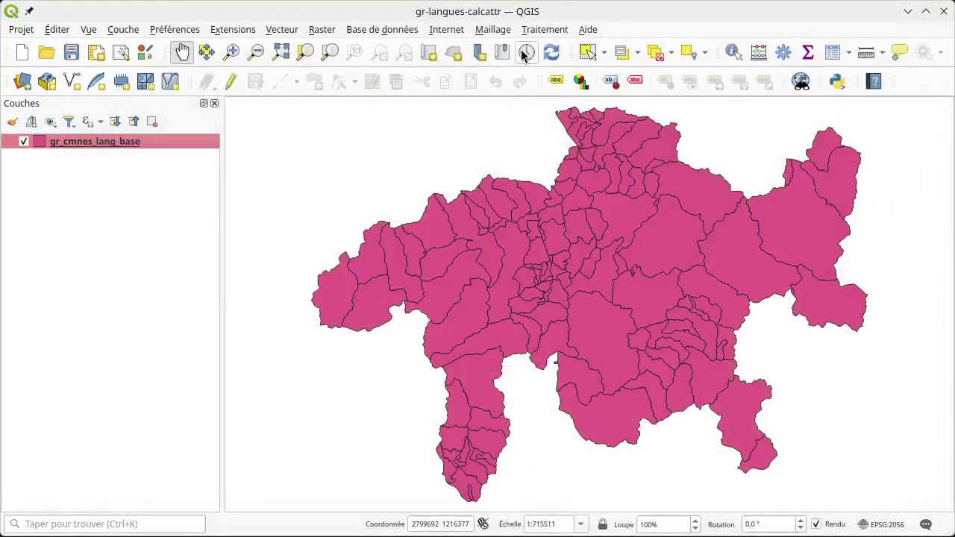
Step: Select the municipalities in the centre of the map with a rectangle and open the field calculator for the layer
{"action": "left_click", "coordinate": [588, 51]}
{"action": "left_click_drag", "start_coordinate": [566, 194], "coordinate": [668, 314]}
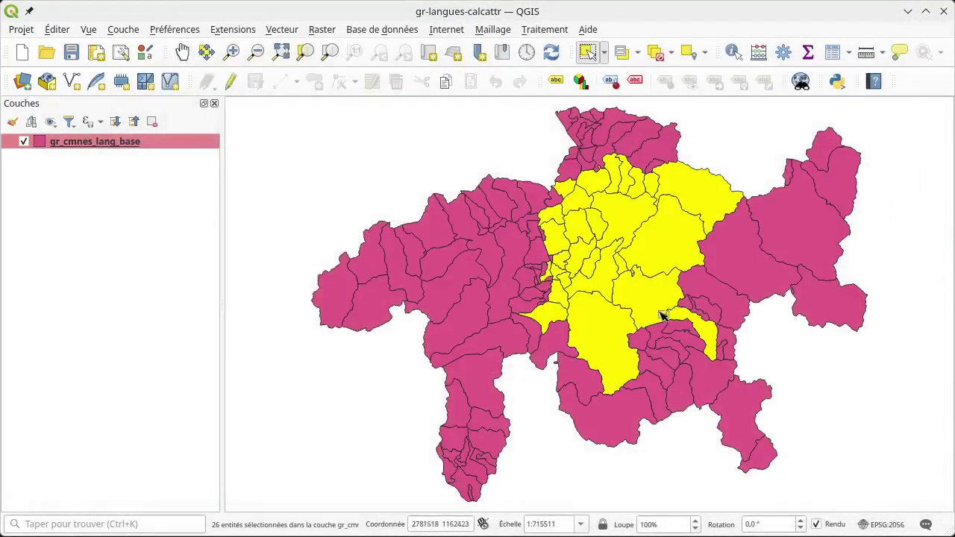
{"action": "left_click", "coordinate": [758, 52]}
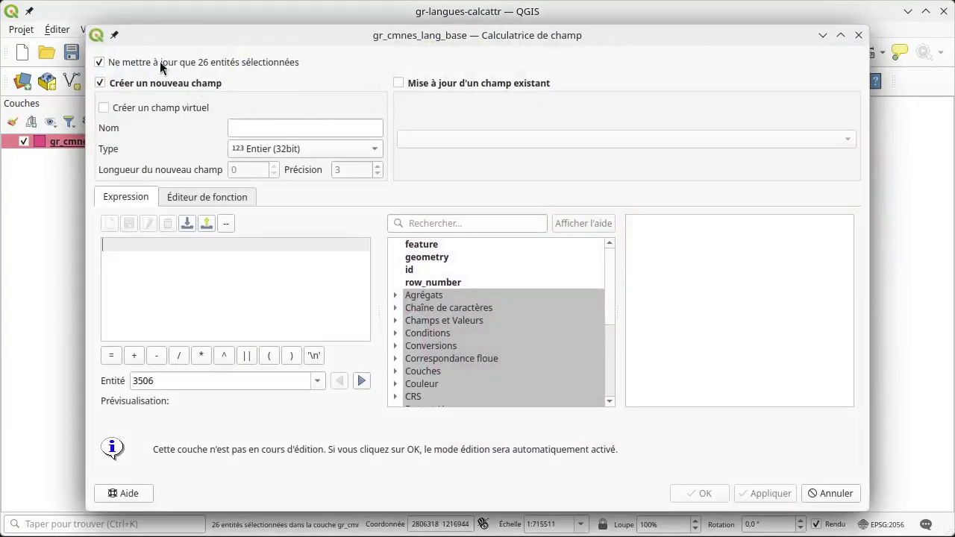
{"action": "left_click_drag", "start_coordinate": [162, 37], "coordinate": [208, 45]}
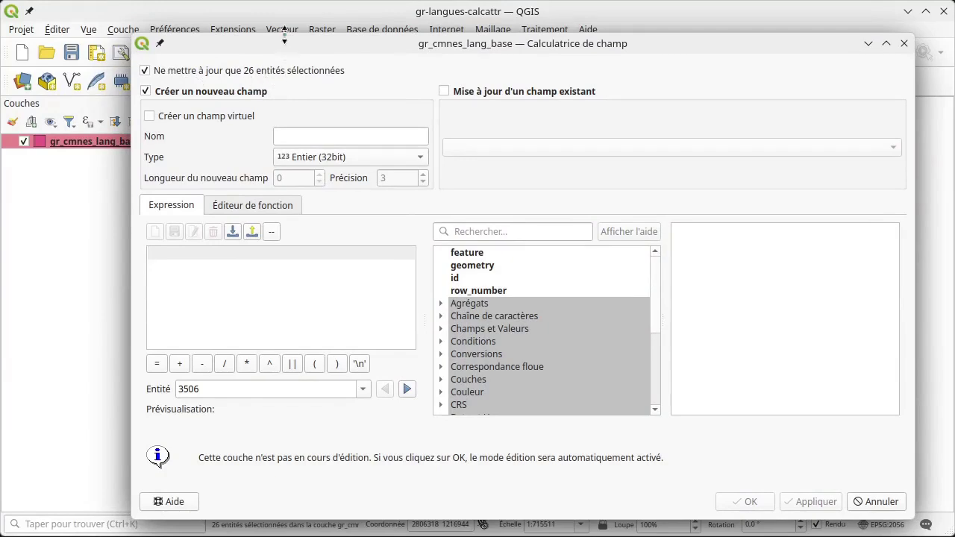
{"action": "left_click_drag", "start_coordinate": [285, 34], "coordinate": [362, 342]}
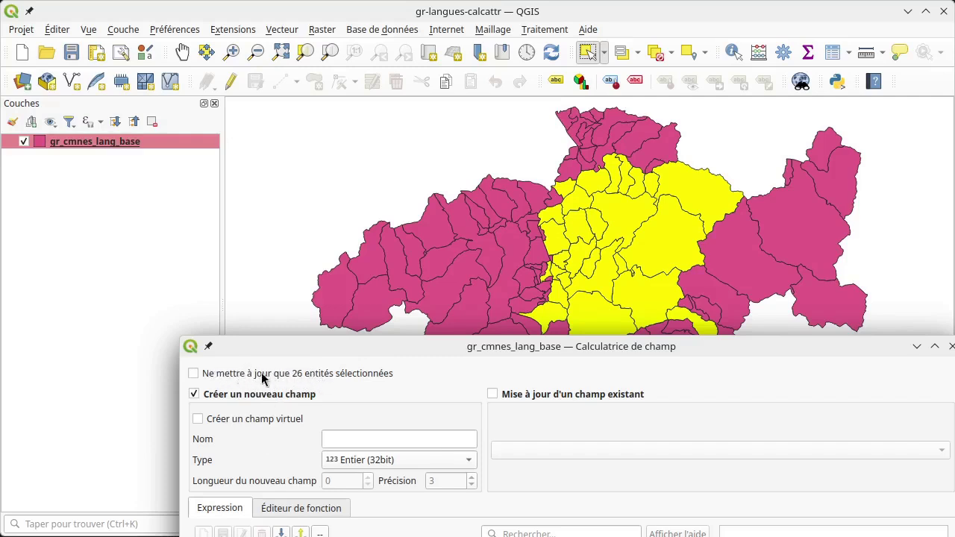
{"action": "left_click_drag", "start_coordinate": [288, 352], "coordinate": [179, 91]}
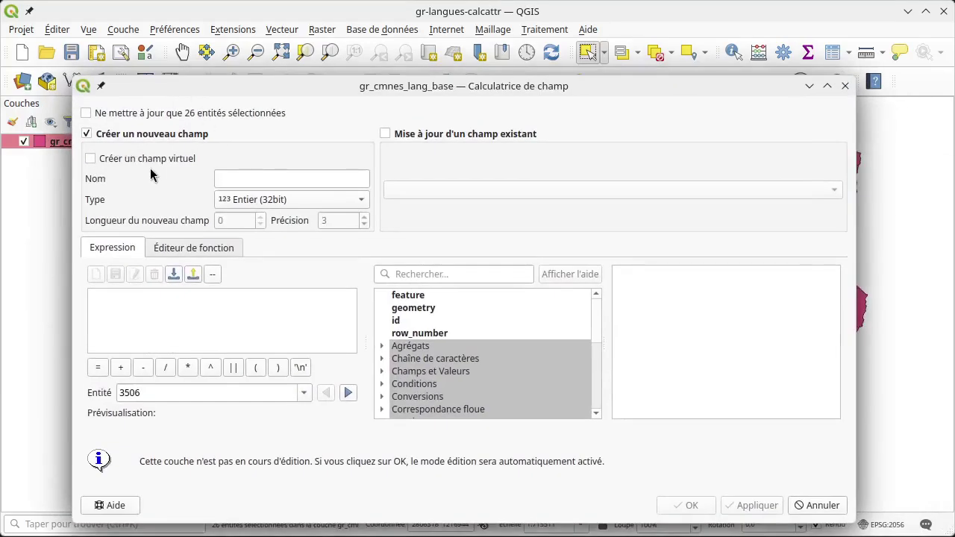
{"action": "left_click", "coordinate": [245, 184]}
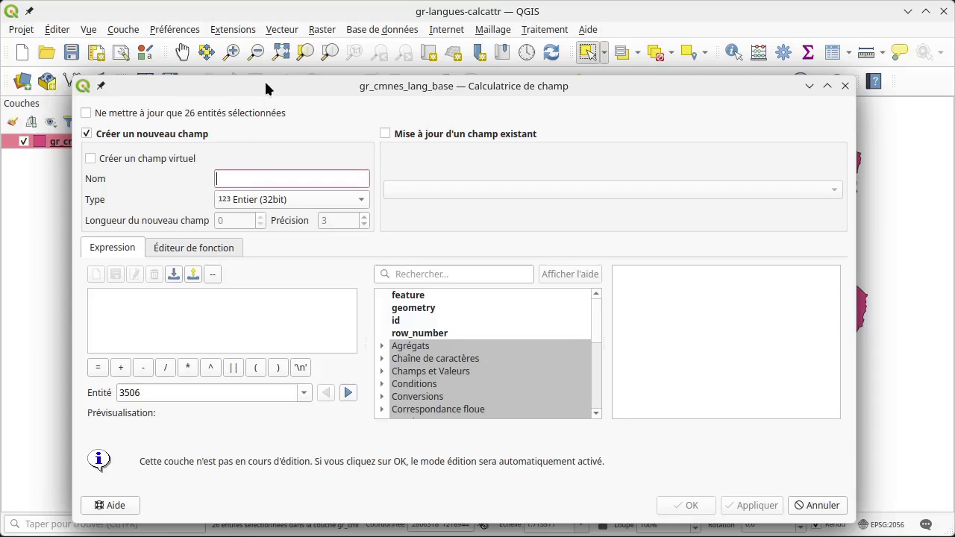
{"action": "left_click_drag", "start_coordinate": [264, 86], "coordinate": [275, 291]}
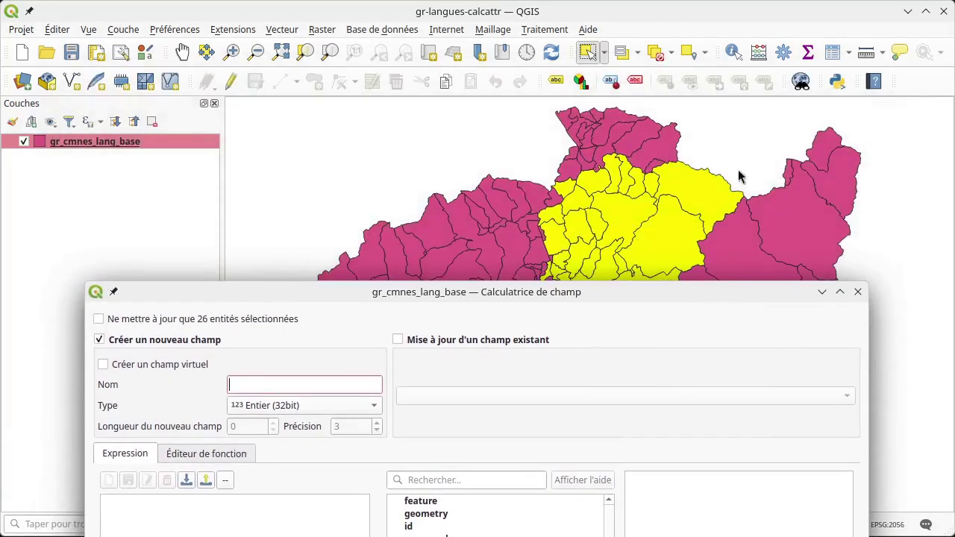
{"action": "left_click", "coordinate": [834, 56]}
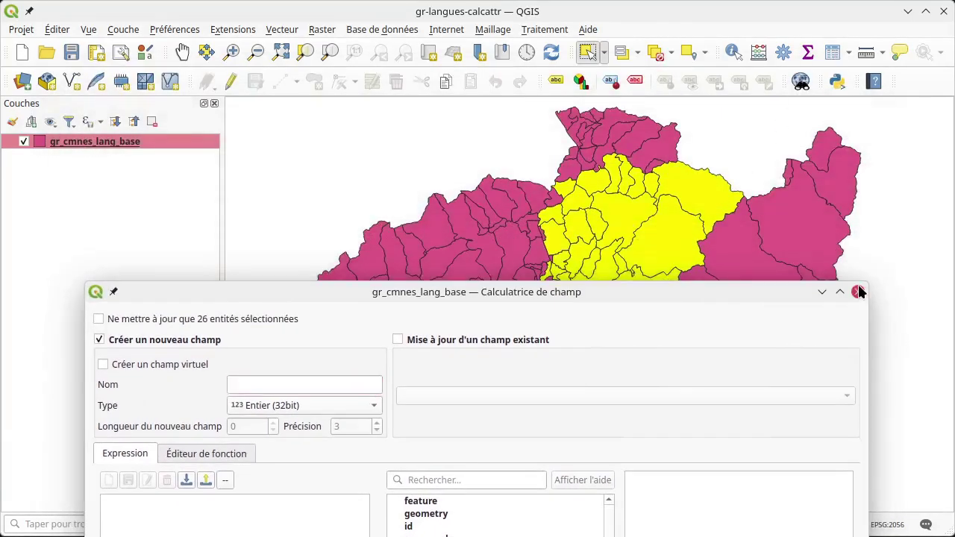
{"action": "left_click", "coordinate": [858, 292]}
Step: Open the layer's attribute table, launch the field calculator from it and arrange both windows so the first table rows stay readable
{"action": "left_click", "coordinate": [832, 56]}
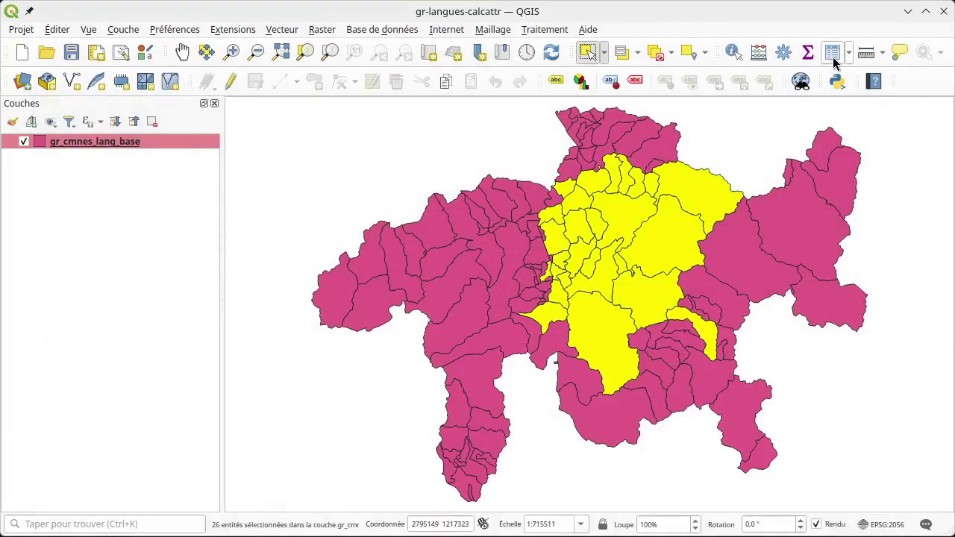
{"action": "left_click_drag", "start_coordinate": [100, 276], "coordinate": [643, 187]}
{"action": "left_click_drag", "start_coordinate": [417, 179], "coordinate": [436, 72]}
{"action": "left_click", "coordinate": [487, 98]}
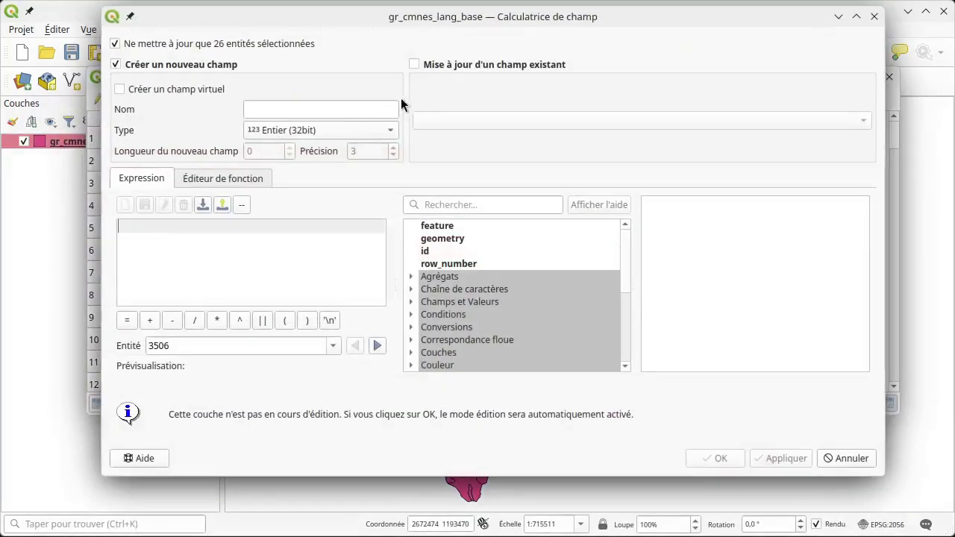
{"action": "left_click_drag", "start_coordinate": [416, 27], "coordinate": [429, 212]}
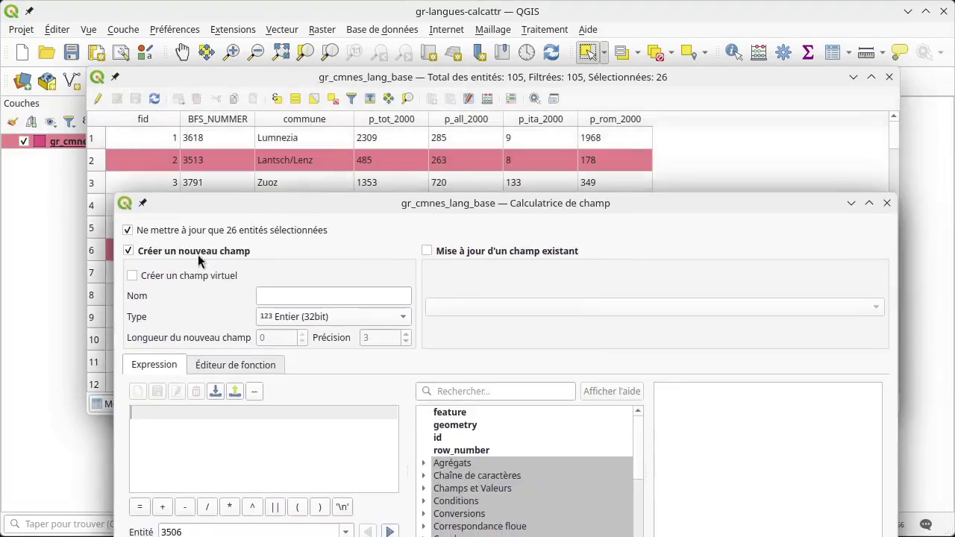
Step: Turn off updating only the selected features and define a new field named tot2000 of type Entier (32bit)
{"action": "left_click", "coordinate": [128, 230]}
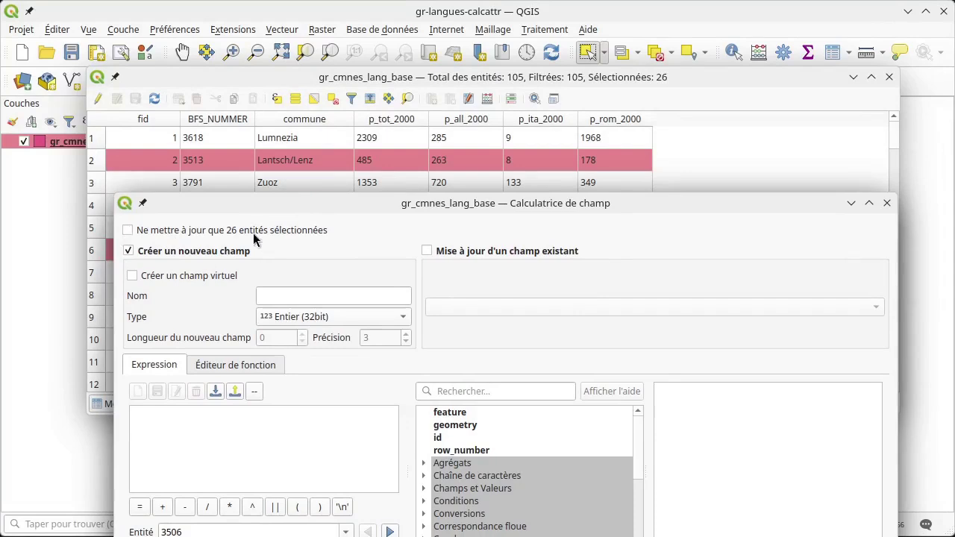
{"action": "left_click", "coordinate": [299, 296]}
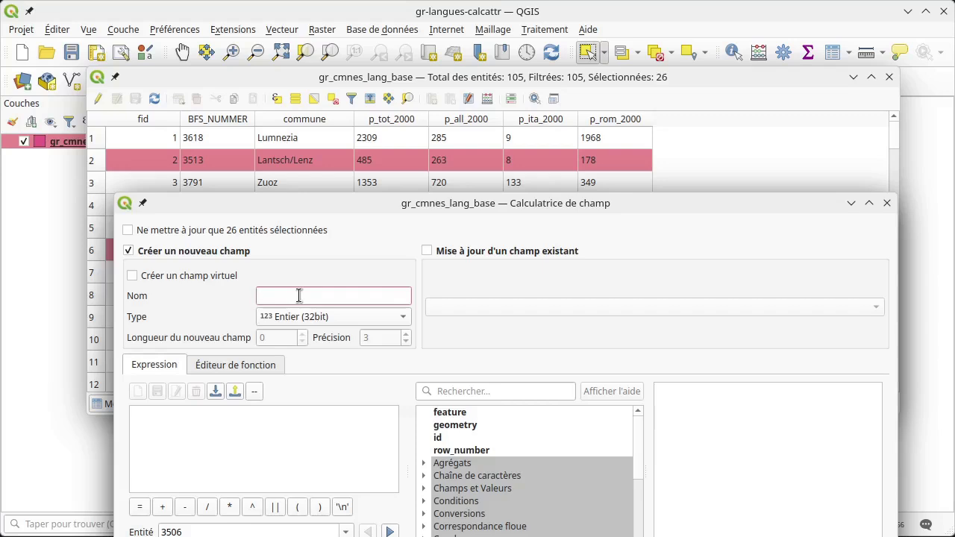
{"action": "type", "text": "tot2000"}
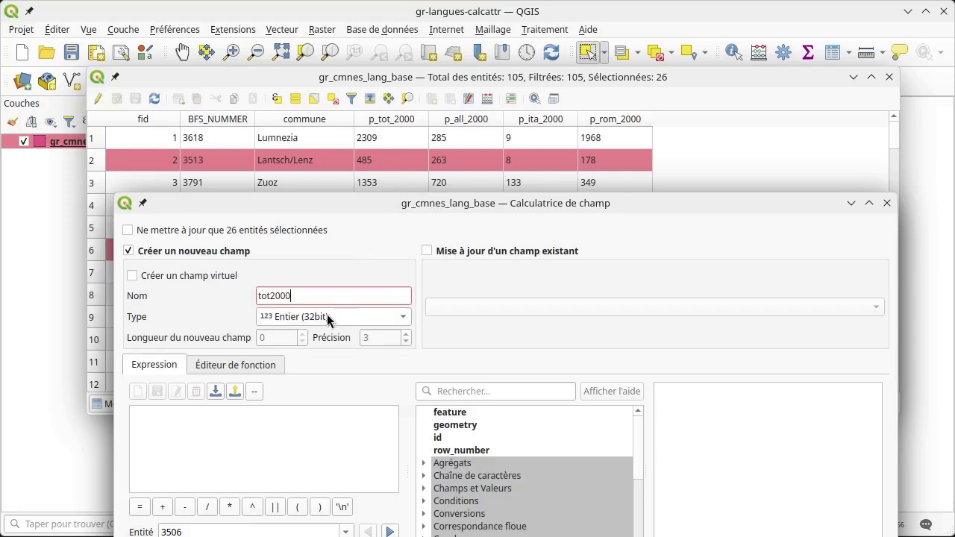
{"action": "left_click", "coordinate": [303, 321]}
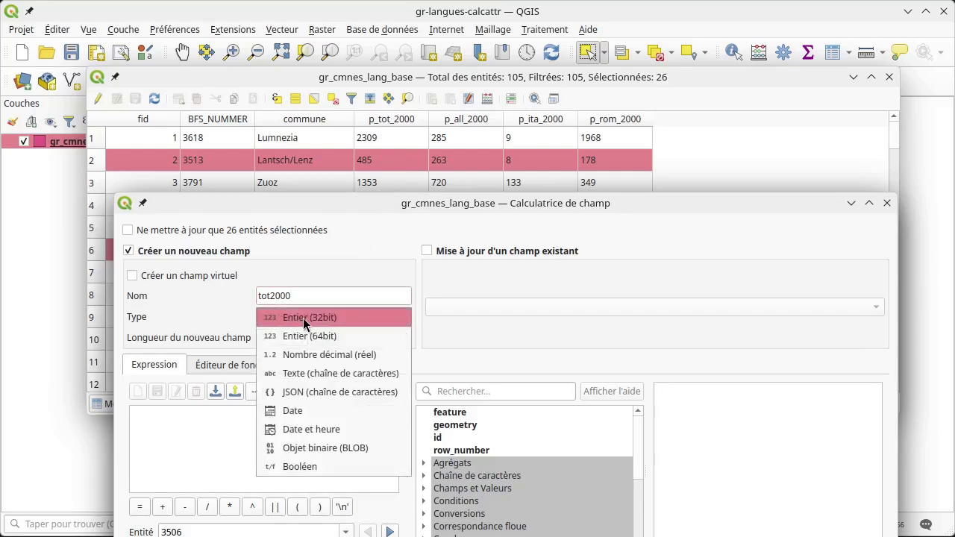
{"action": "left_click", "coordinate": [324, 320]}
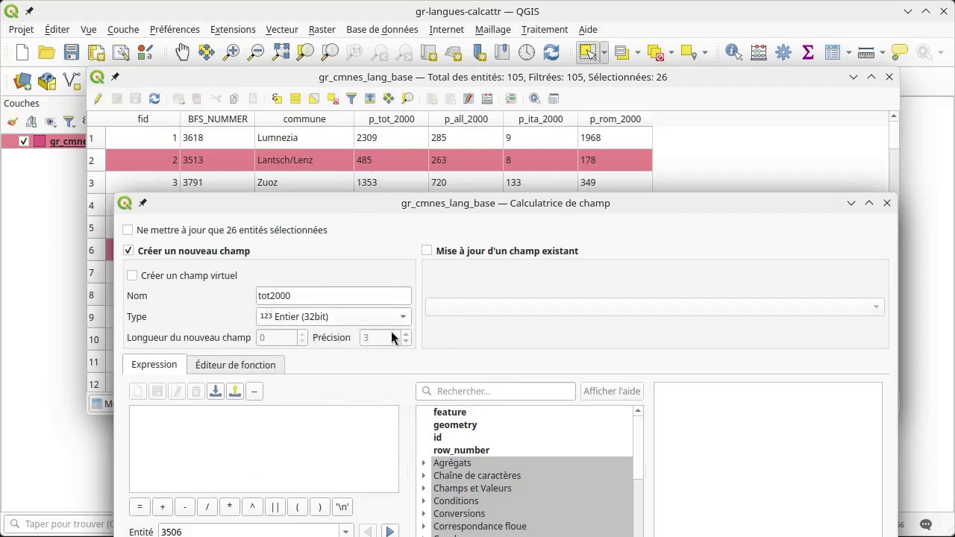
Step: Insert the p_tot_2000 field from the Champs et Valeurs group into the expression
{"action": "left_click", "coordinate": [242, 431]}
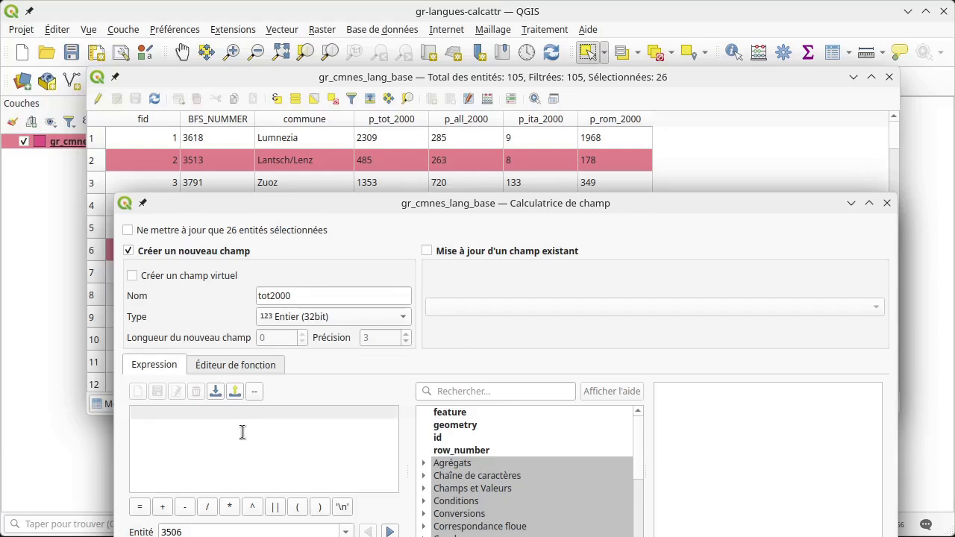
{"action": "left_click", "coordinate": [464, 491]}
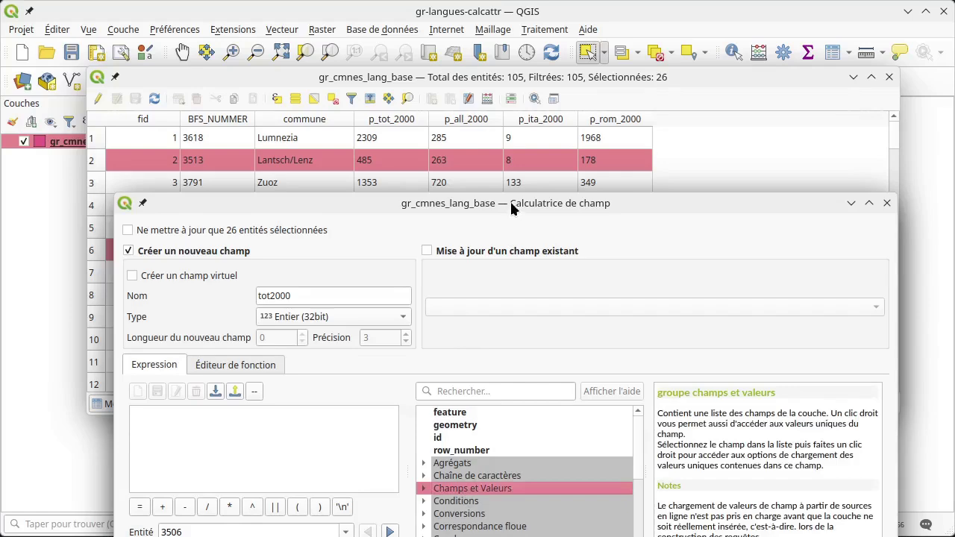
{"action": "left_click_drag", "start_coordinate": [510, 199], "coordinate": [510, 45]}
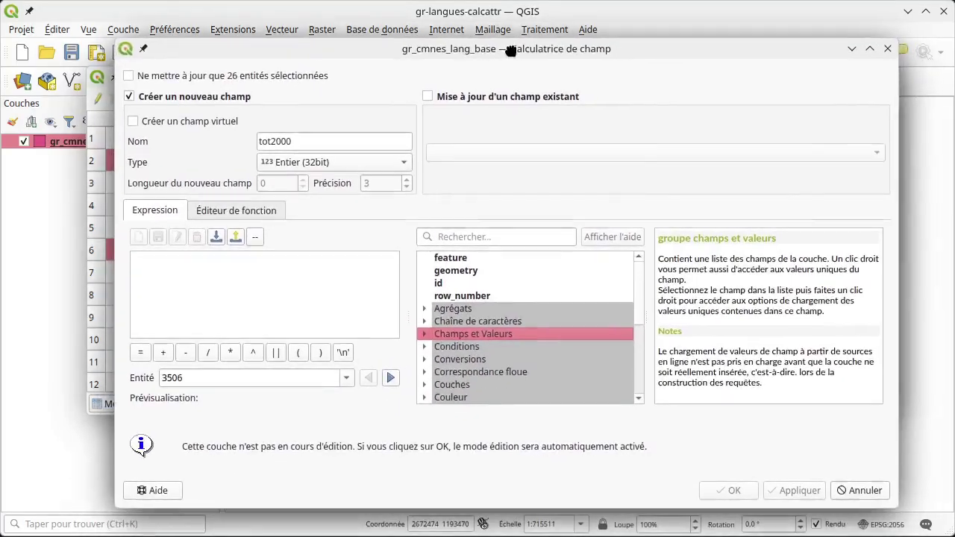
{"action": "left_click", "coordinate": [424, 334]}
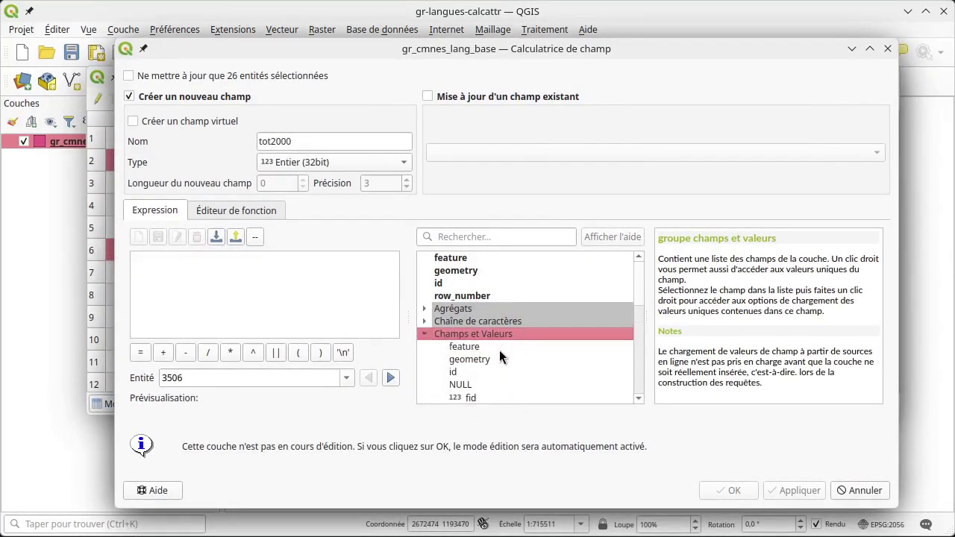
{"action": "scroll", "coordinate": [518, 384], "scroll_direction": "down", "scroll_amount": 2}
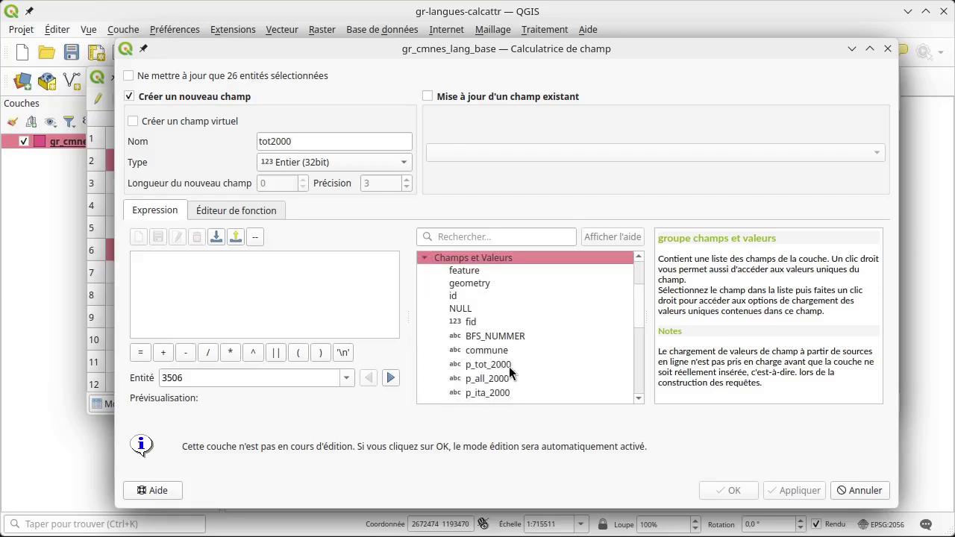
{"action": "left_click", "coordinate": [488, 364]}
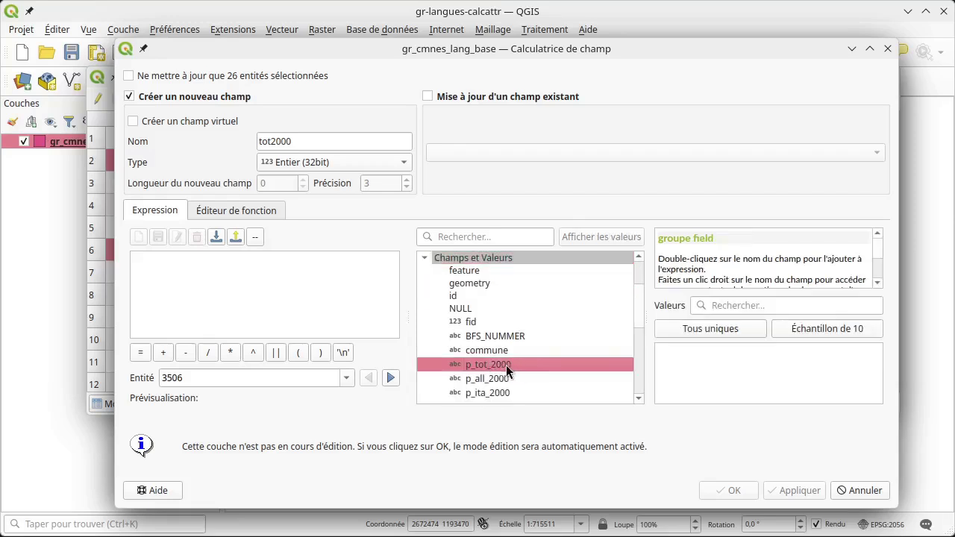
{"action": "double_click", "coordinate": [493, 364]}
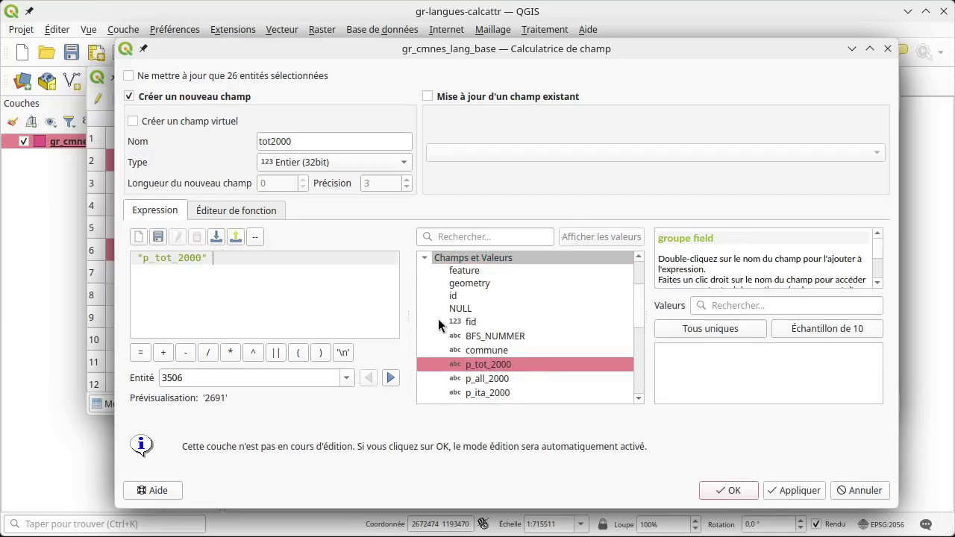
Step: Step forward and back through several features to examine the p_tot_2000 expression preview, and compare with the attribute table
{"action": "left_click_drag", "start_coordinate": [211, 258], "coordinate": [153, 254]}
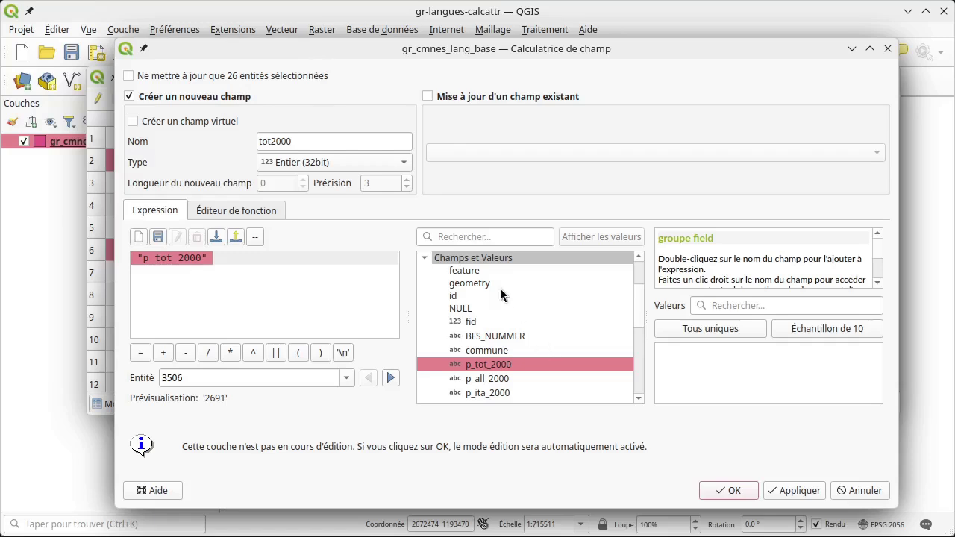
{"action": "left_click", "coordinate": [422, 258]}
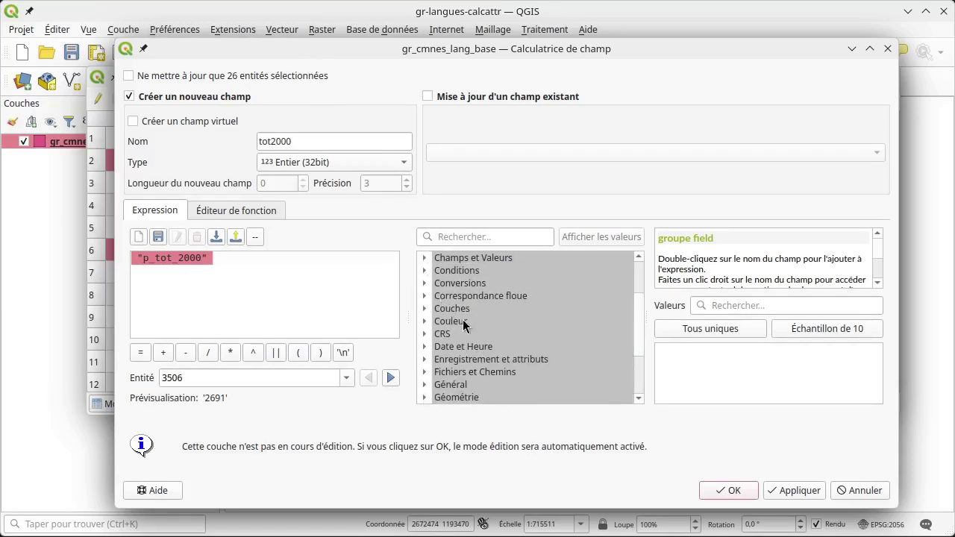
{"action": "scroll", "coordinate": [462, 321], "scroll_direction": "up", "scroll_amount": 2}
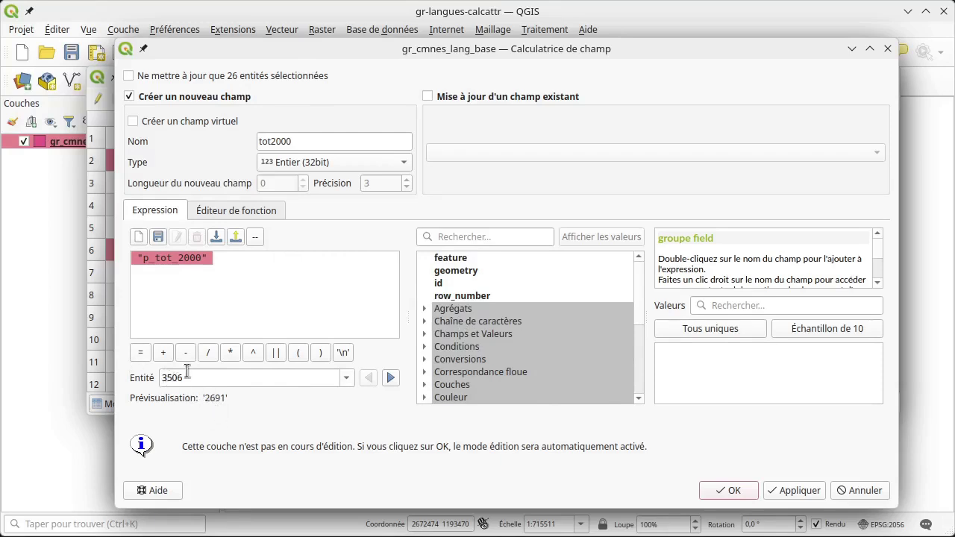
{"action": "left_click", "coordinate": [391, 378]}
{"action": "left_click", "coordinate": [390, 379]}
{"action": "left_click", "coordinate": [390, 379]}
{"action": "left_click", "coordinate": [367, 378]}
{"action": "left_click", "coordinate": [367, 378]}
{"action": "left_click", "coordinate": [367, 378]}
{"action": "left_click_drag", "start_coordinate": [296, 43], "coordinate": [289, 243]}
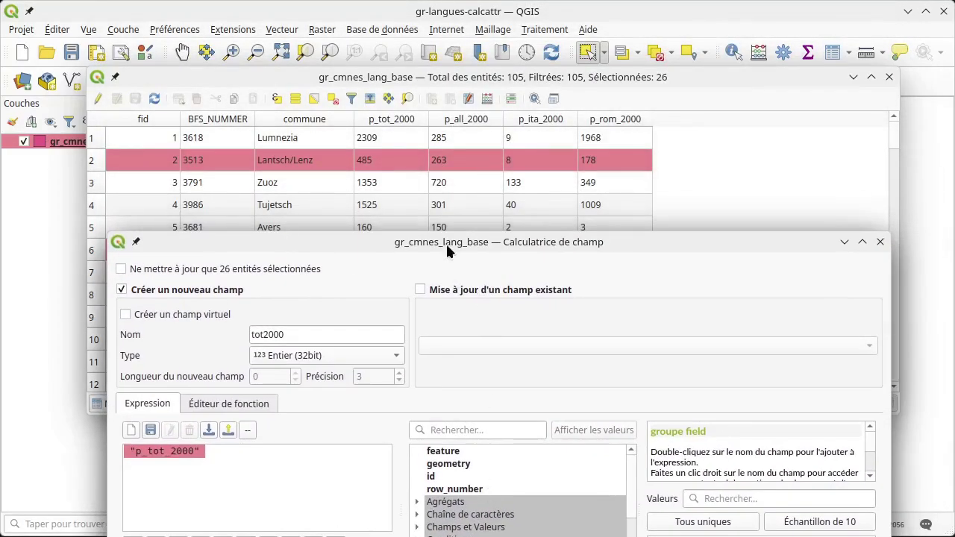
{"action": "left_click_drag", "start_coordinate": [446, 242], "coordinate": [422, 61]}
Step: Browse the Conversions function group and read the help for to_decimal and to_int
{"action": "left_click", "coordinate": [427, 371]}
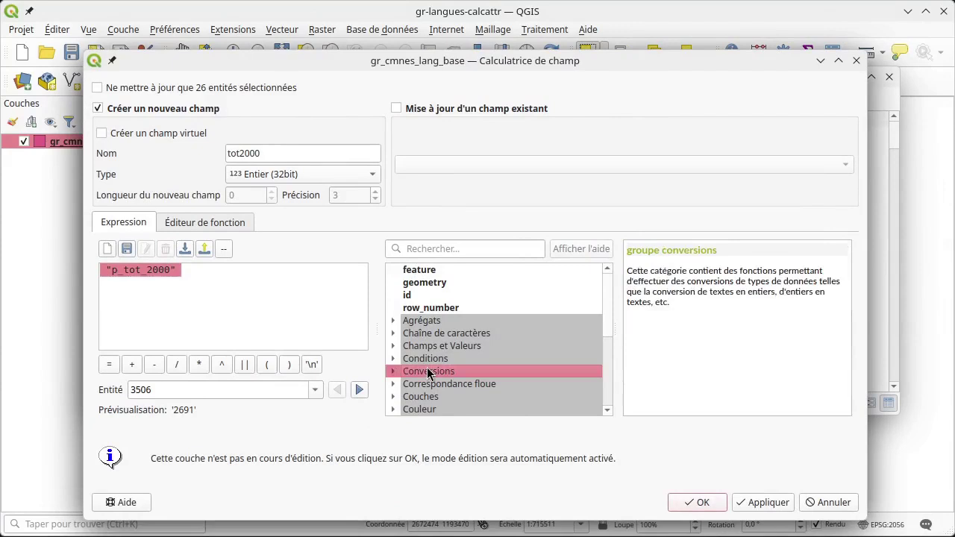
{"action": "left_click", "coordinate": [394, 375]}
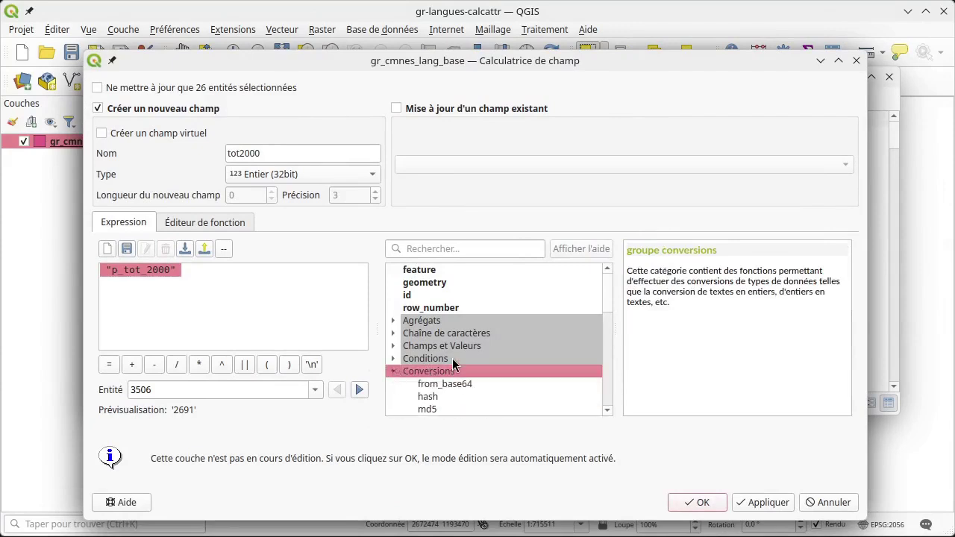
{"action": "scroll", "coordinate": [461, 339], "scroll_direction": "down", "scroll_amount": 3}
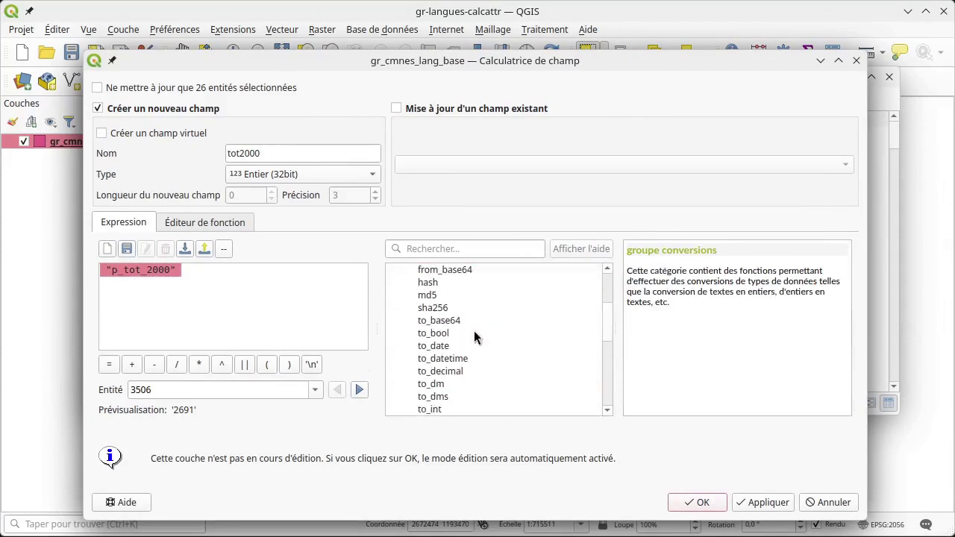
{"action": "left_click", "coordinate": [463, 371]}
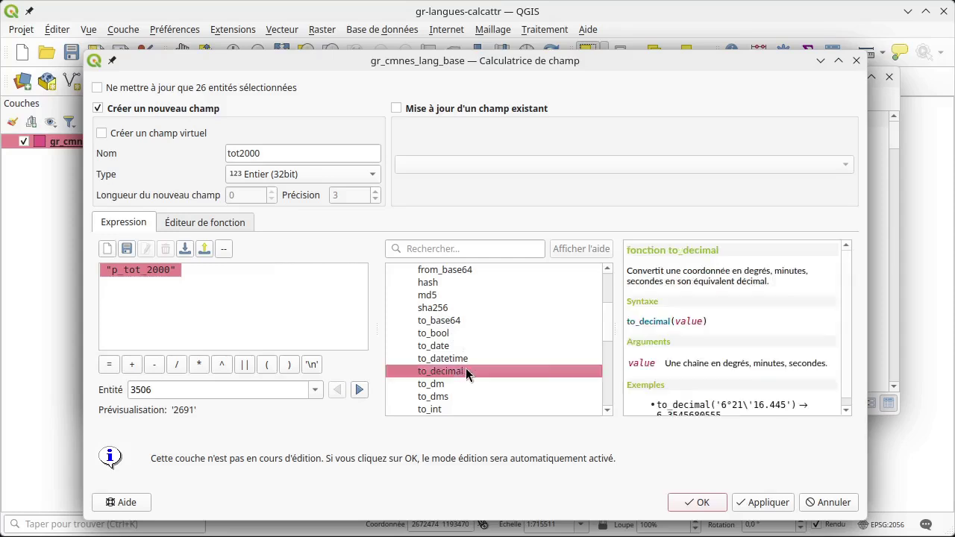
{"action": "scroll", "coordinate": [770, 393], "scroll_direction": "down", "scroll_amount": 1}
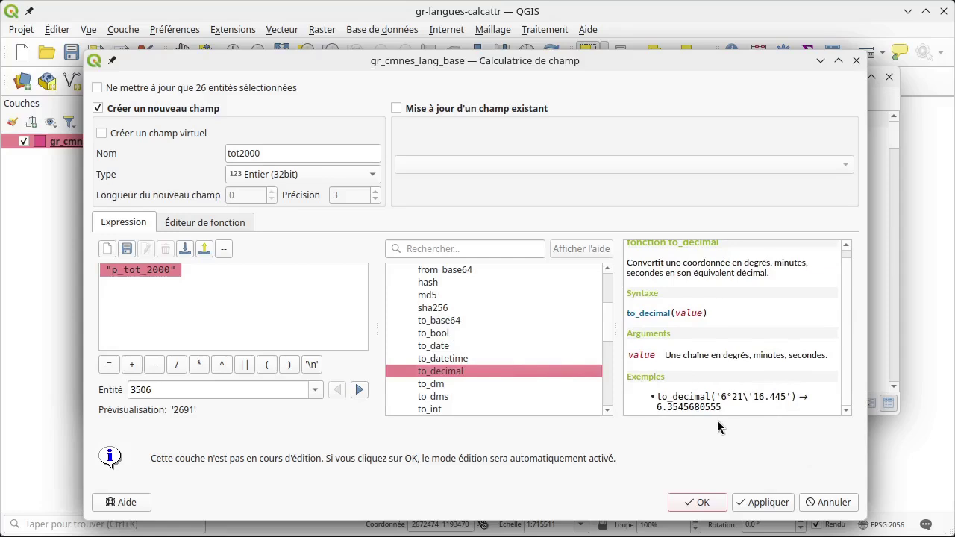
{"action": "scroll", "coordinate": [500, 351], "scroll_direction": "down", "scroll_amount": 2}
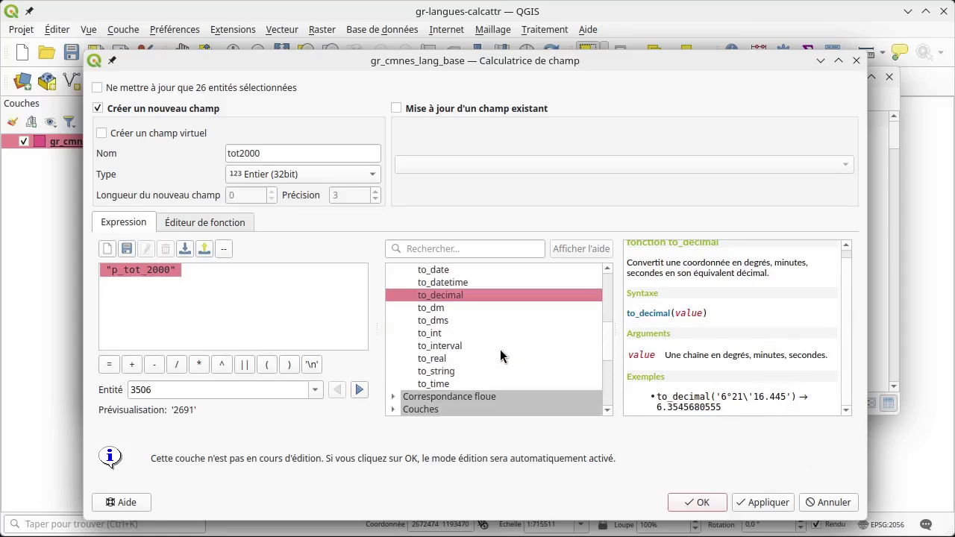
{"action": "left_click", "coordinate": [447, 334]}
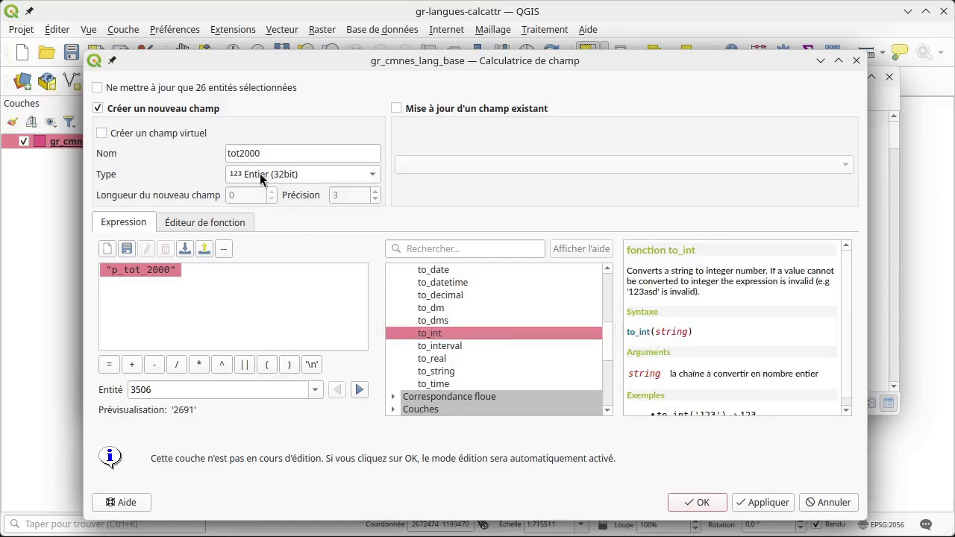
Step: Wrap the field in the integer conversion function so the expression reads to_int("p_tot_2000")
{"action": "left_click", "coordinate": [111, 267]}
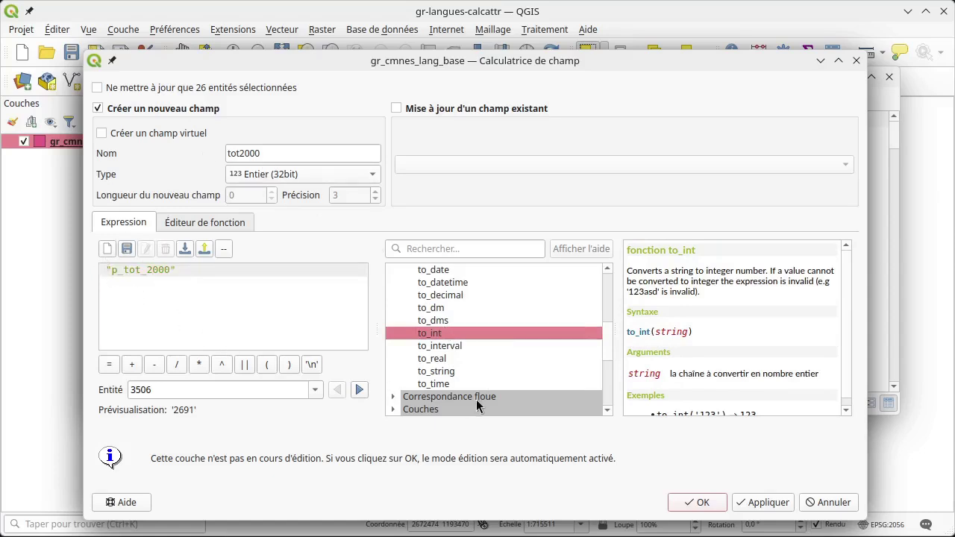
{"action": "double_click", "coordinate": [435, 335]}
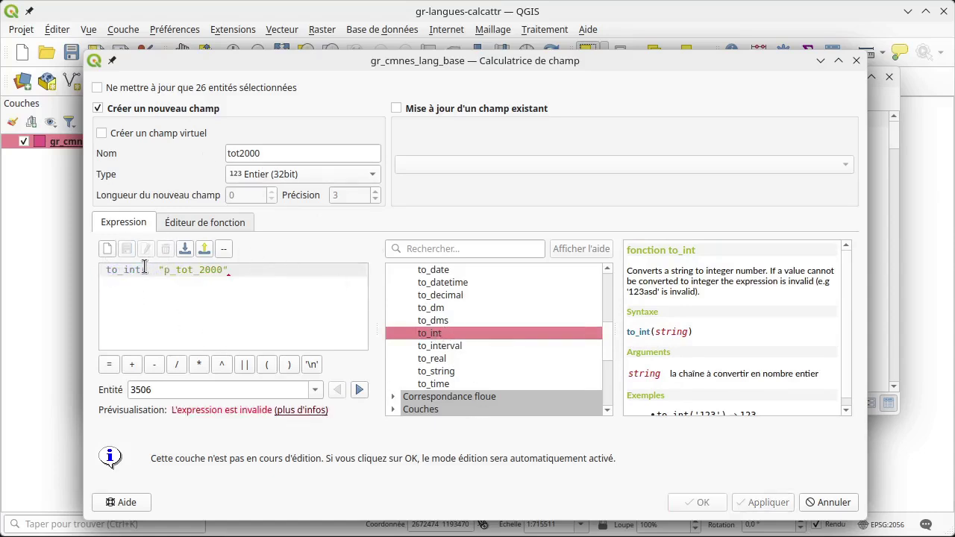
{"action": "left_click_drag", "start_coordinate": [153, 269], "coordinate": [101, 259]}
{"action": "left_click", "coordinate": [251, 277]}
{"action": "left_click", "coordinate": [286, 364]}
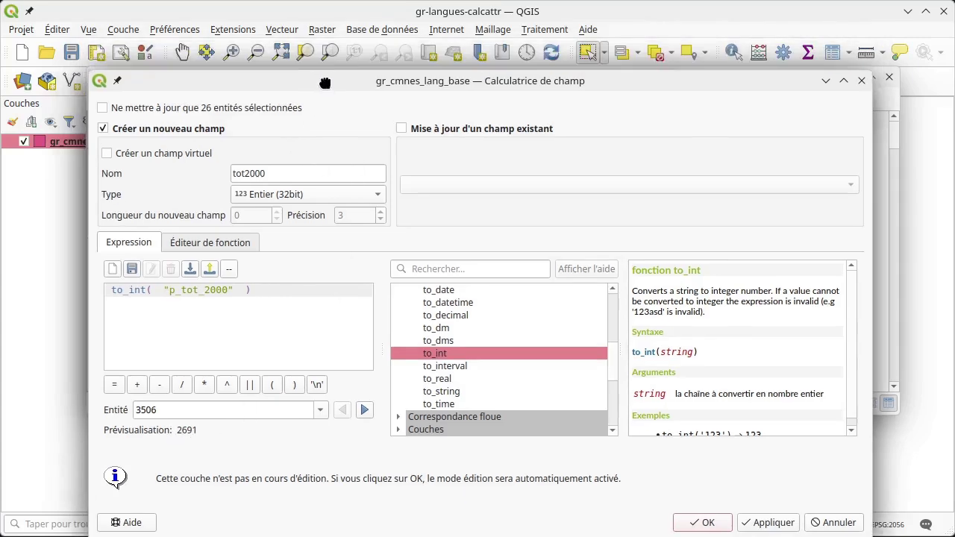
Step: Apply the to_int("p_tot_2000") expression to create the integer field tot2000, keeping the calculator open beside the attribute table
{"action": "left_click_drag", "start_coordinate": [321, 63], "coordinate": [300, 66]}
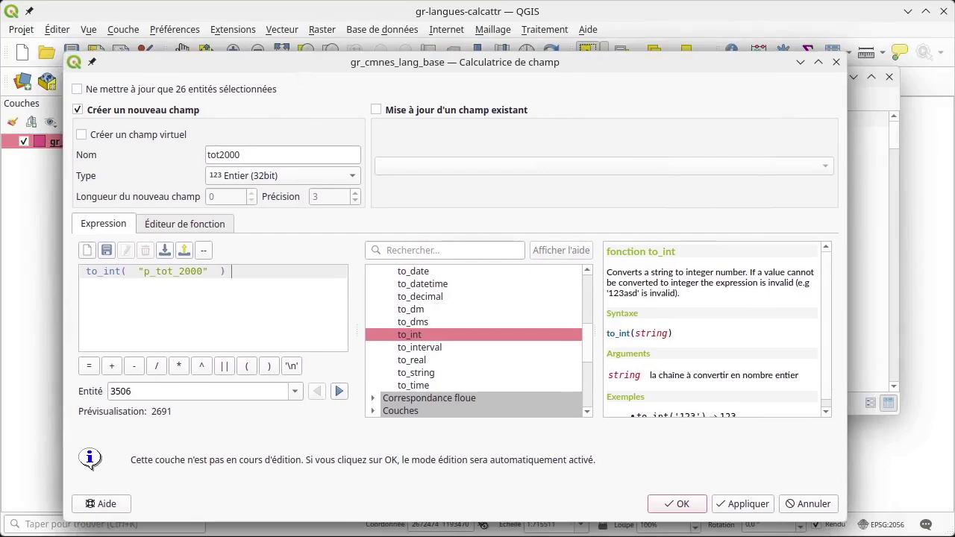
{"action": "left_click_drag", "start_coordinate": [743, 66], "coordinate": [677, 68]}
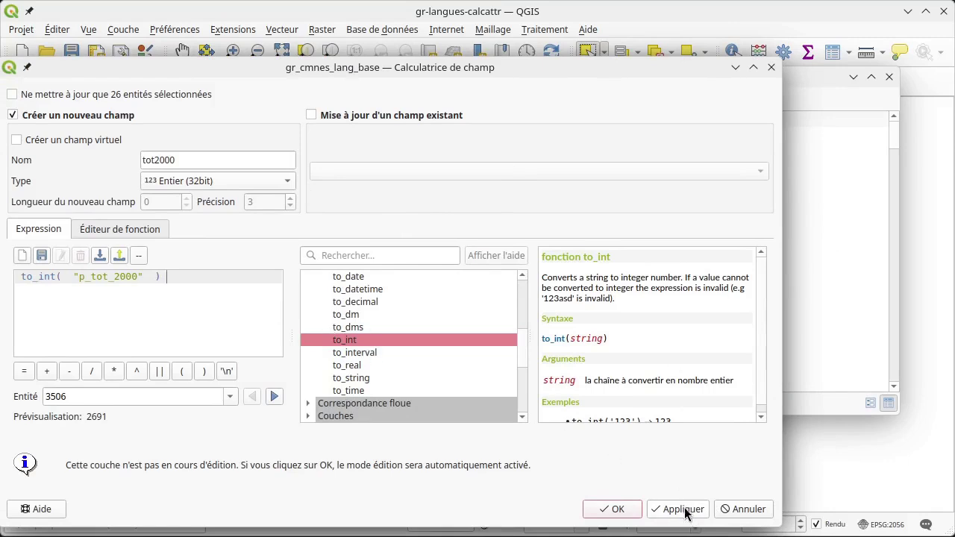
{"action": "left_click_drag", "start_coordinate": [170, 273], "coordinate": [27, 230]}
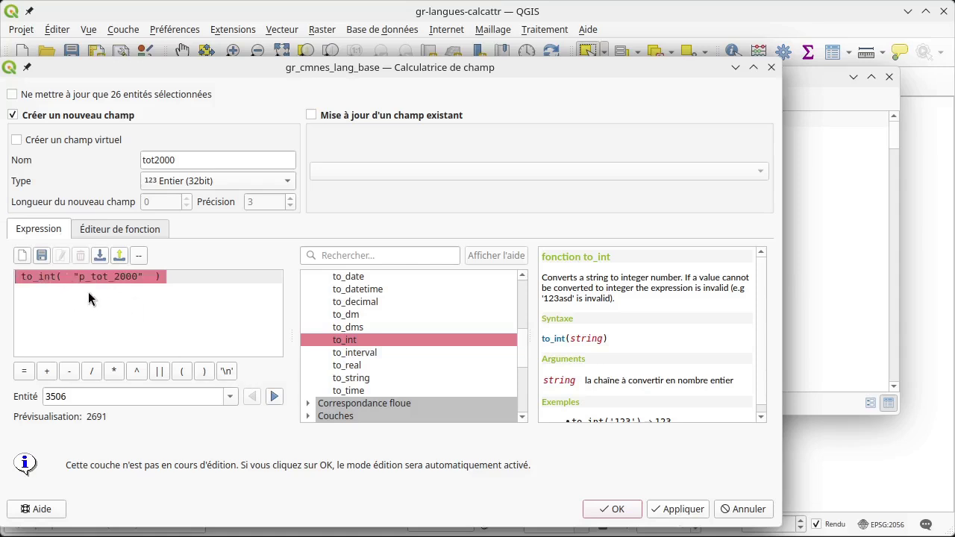
{"action": "left_click_drag", "start_coordinate": [179, 279], "coordinate": [6, 248]}
{"action": "left_click_drag", "start_coordinate": [237, 62], "coordinate": [3, 42]}
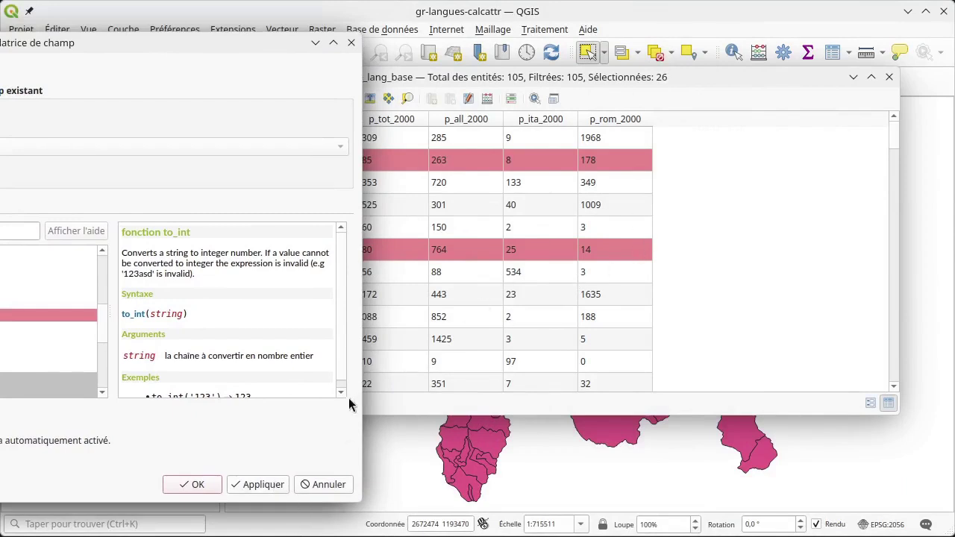
{"action": "left_click", "coordinate": [269, 484]}
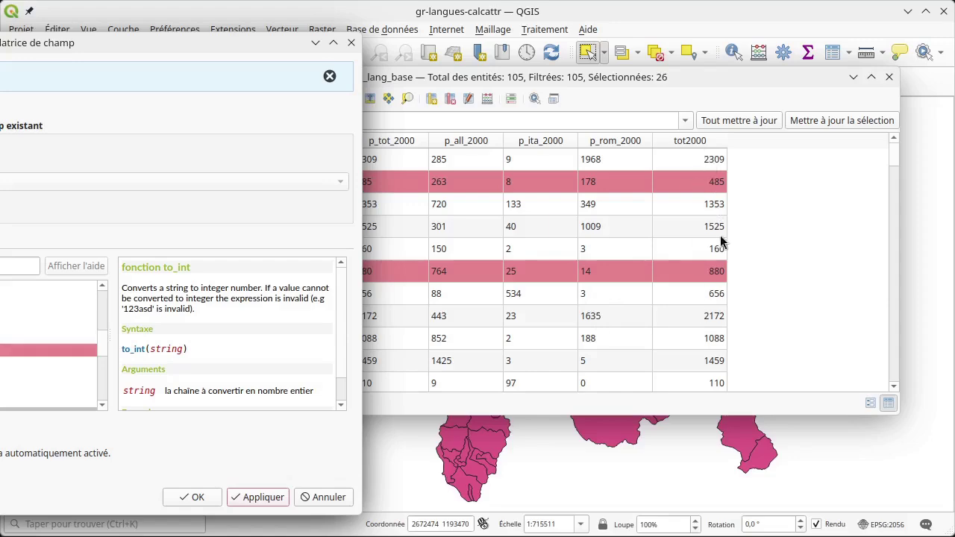
Step: Dismiss the notification and uncover the attribute table to compare the tot2000 column with p_tot_2000
{"action": "left_click", "coordinate": [330, 77]}
{"action": "left_click_drag", "start_coordinate": [277, 43], "coordinate": [182, 57]}
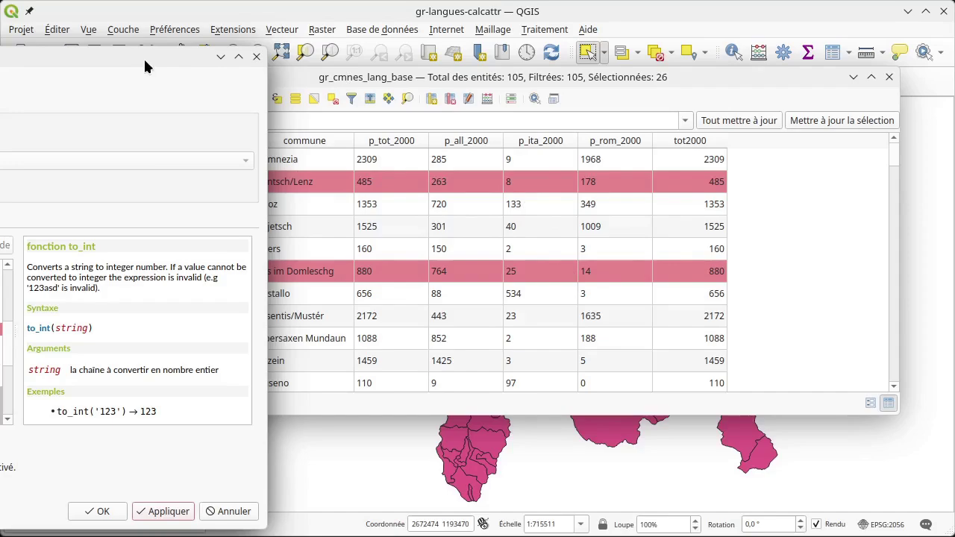
{"action": "left_click_drag", "start_coordinate": [142, 60], "coordinate": [736, 300]}
{"action": "left_click_drag", "start_coordinate": [722, 267], "coordinate": [711, 231]}
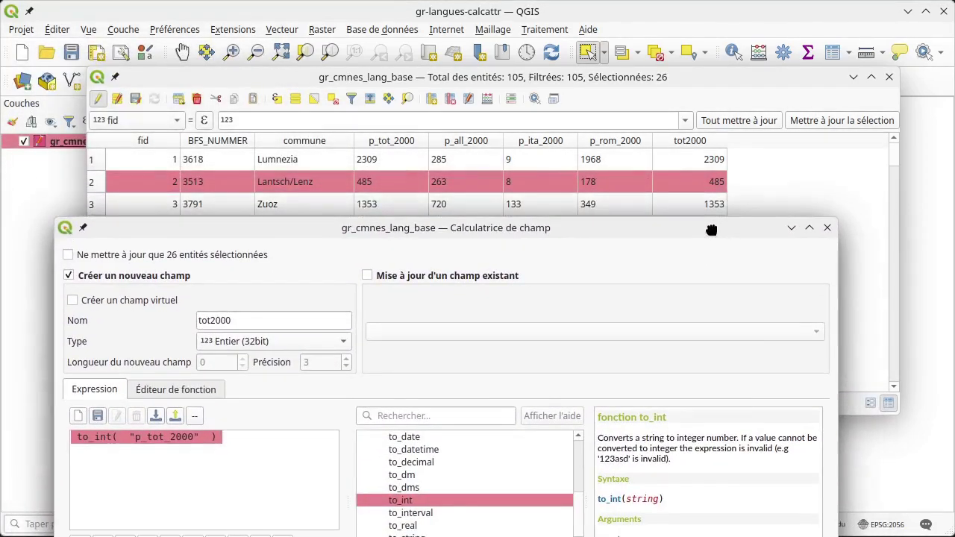
{"action": "left_click_drag", "start_coordinate": [311, 226], "coordinate": [341, 411]}
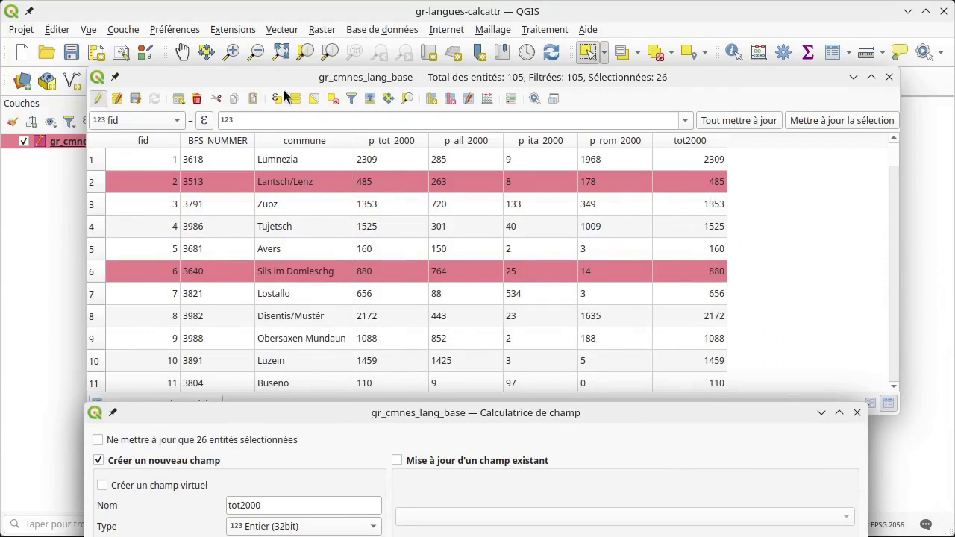
{"action": "left_click", "coordinate": [96, 99]}
Step: Bring the field calculator back into view and set the new field's name to all2000
{"action": "left_click_drag", "start_coordinate": [388, 413], "coordinate": [383, 185]}
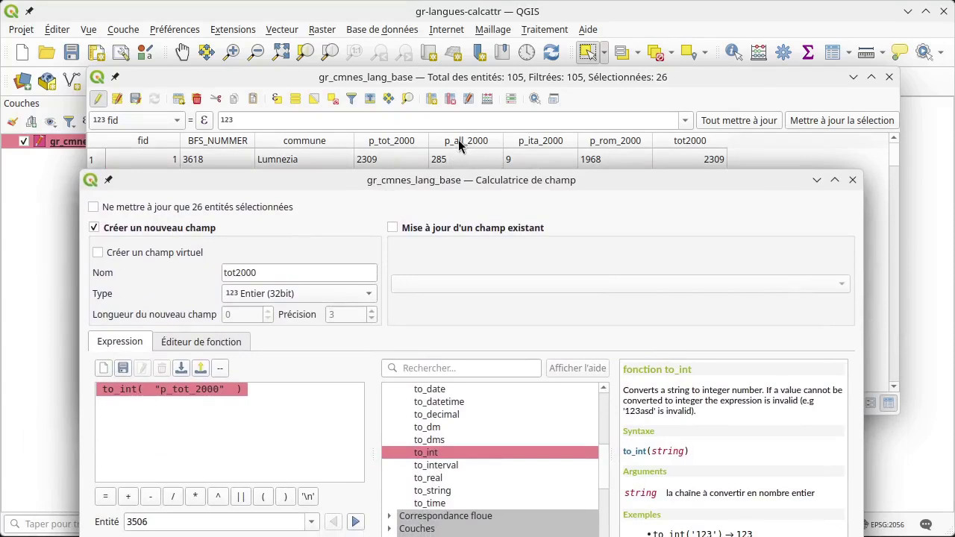
{"action": "left_click", "coordinate": [235, 272]}
{"action": "left_click_drag", "start_coordinate": [235, 272], "coordinate": [199, 263]}
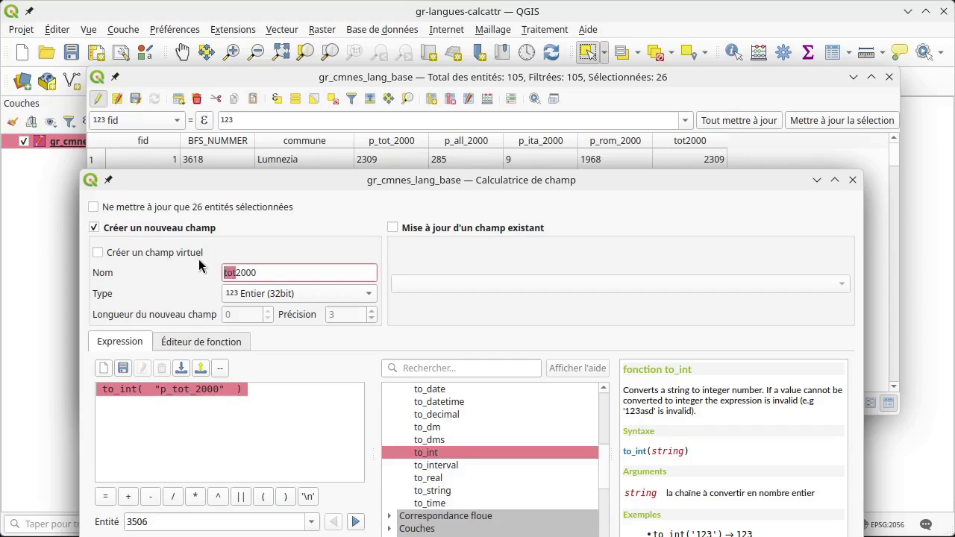
{"action": "type", "text": "all"}
Step: Change the expression to to_int("p_all_2000") and apply it to create the all2000 field
{"action": "left_click", "coordinate": [199, 404]}
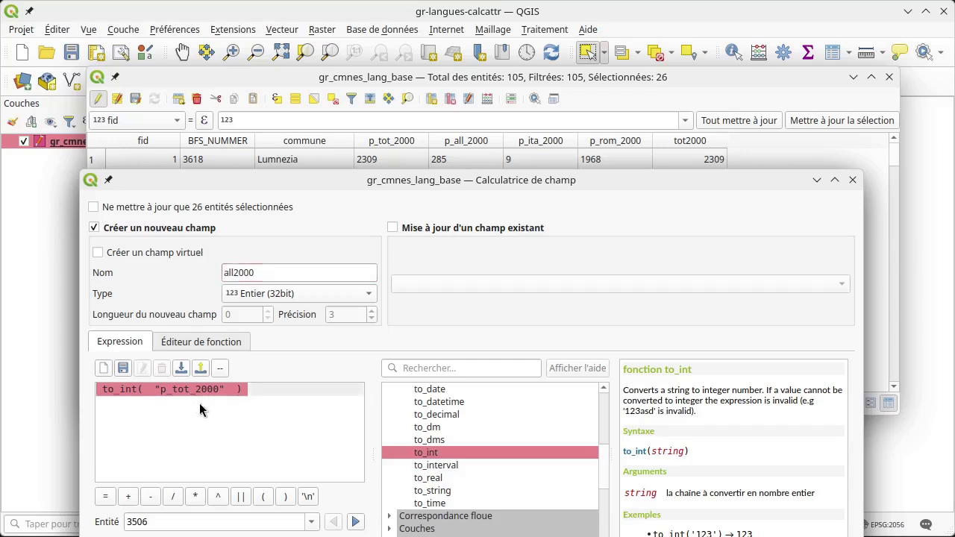
{"action": "left_click", "coordinate": [191, 389]}
{"action": "key", "text": "BackSpace"}
{"action": "key", "text": "BackSpace"}
{"action": "key", "text": "BackSpace"}
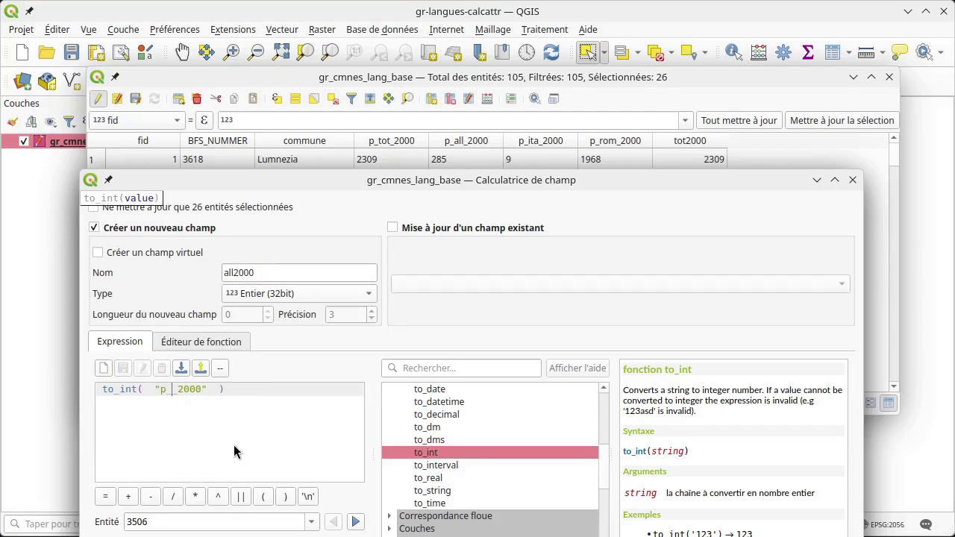
{"action": "type", "text": "all"}
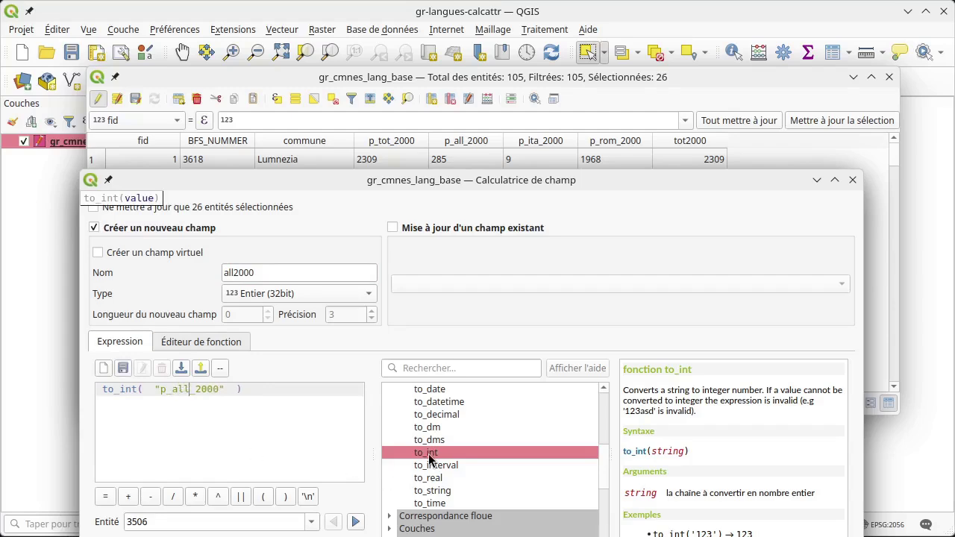
{"action": "left_click_drag", "start_coordinate": [655, 177], "coordinate": [417, 2]}
{"action": "left_click", "coordinate": [543, 451]}
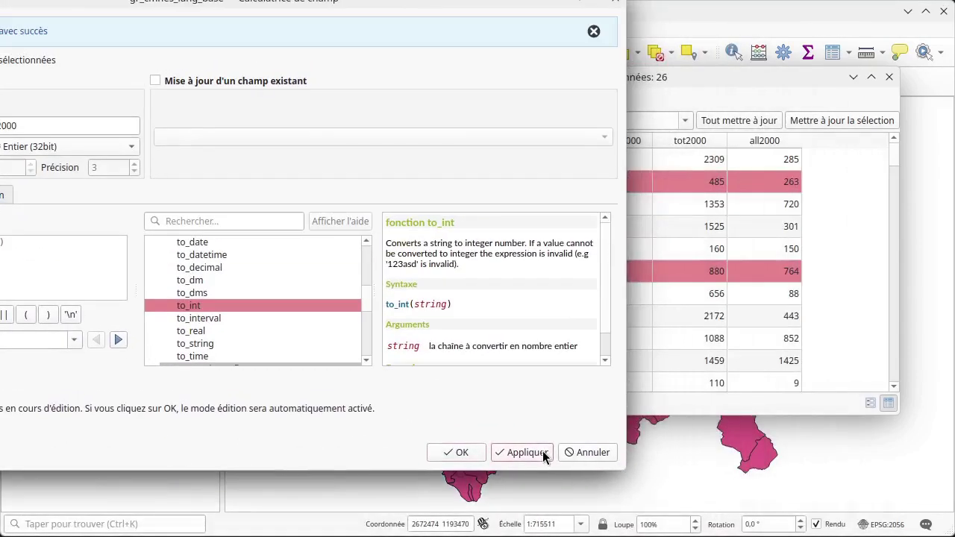
Step: Set the name of the next new field to ita2000
{"action": "left_click_drag", "start_coordinate": [418, 2], "coordinate": [716, 206]}
{"action": "left_click", "coordinate": [306, 329]}
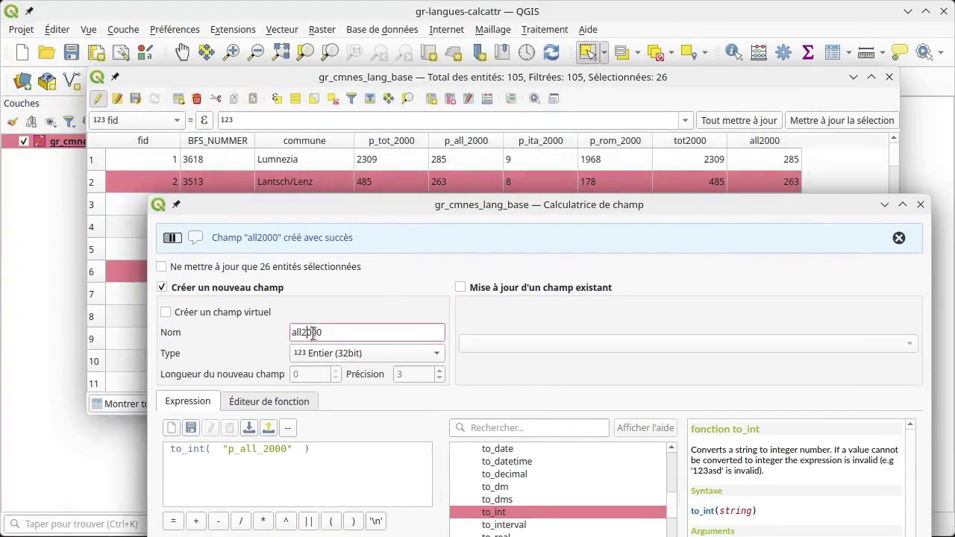
{"action": "key", "text": "BackSpace"}
{"action": "key", "text": "BackSpace"}
{"action": "key", "text": "BackSpace"}
{"action": "type", "text": "ita"}
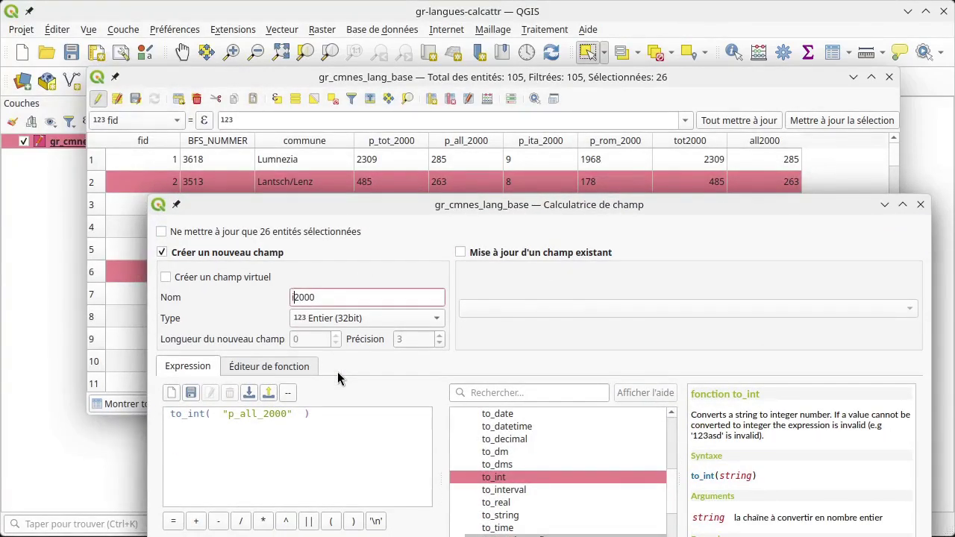
Step: Change the expression to to_int("p_ita_2000") and apply it to create the ita2000 field
{"action": "left_click", "coordinate": [259, 412]}
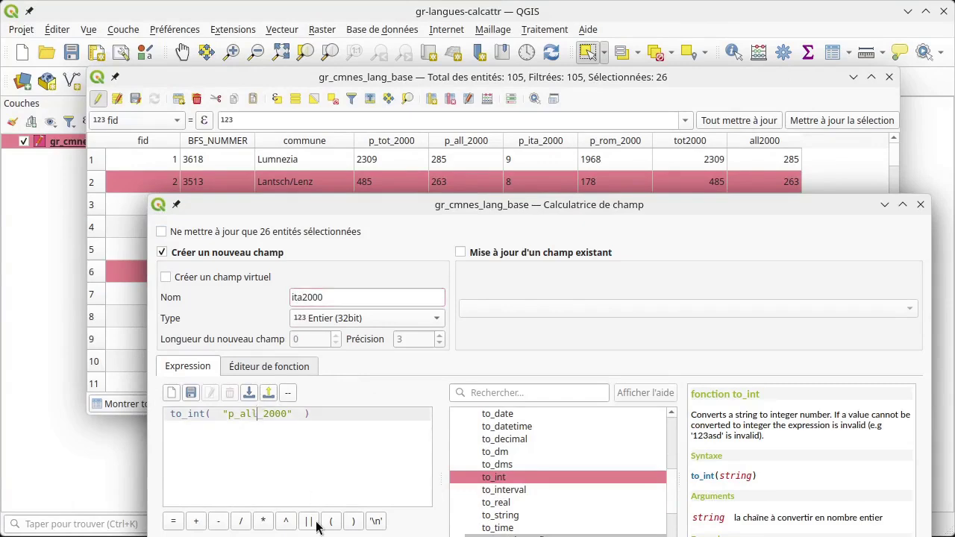
{"action": "key", "text": "BackSpace"}
{"action": "key", "text": "BackSpace"}
{"action": "key", "text": "BackSpace"}
{"action": "type", "text": "ita"}
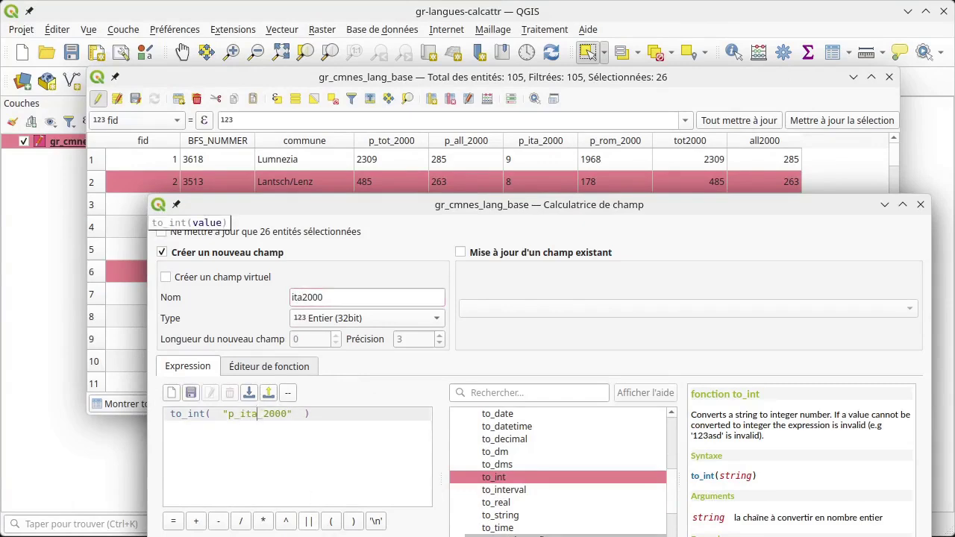
{"action": "left_click_drag", "start_coordinate": [420, 205], "coordinate": [295, 35]}
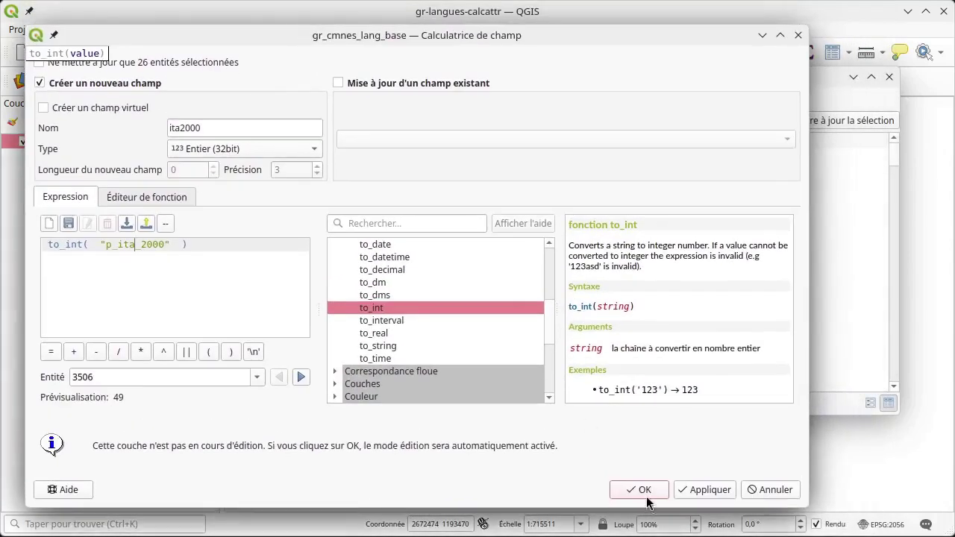
{"action": "left_click", "coordinate": [704, 488]}
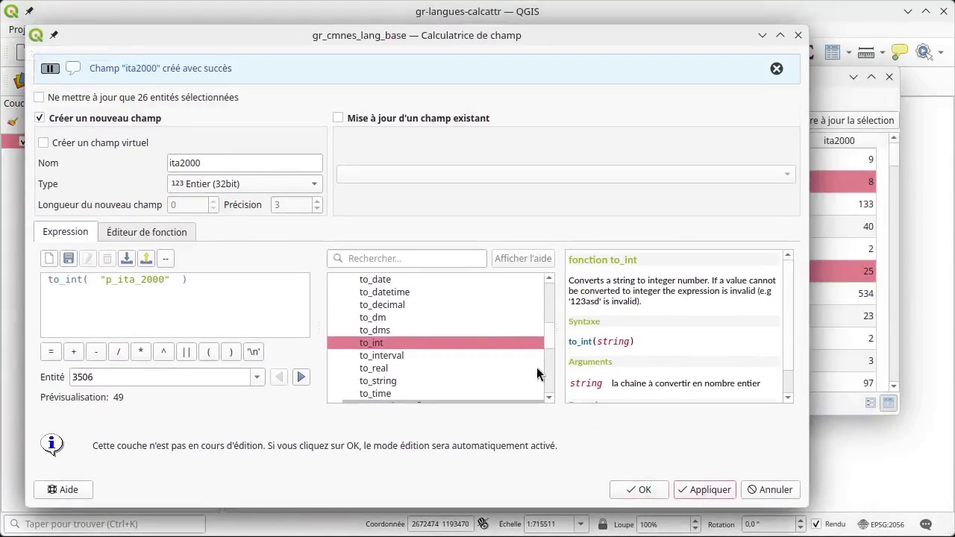
Step: Set the name of the next new field to rom2000
{"action": "left_click", "coordinate": [182, 162]}
{"action": "key", "text": "BackSpace"}
{"action": "key", "text": "BackSpace"}
{"action": "key", "text": "BackSpace"}
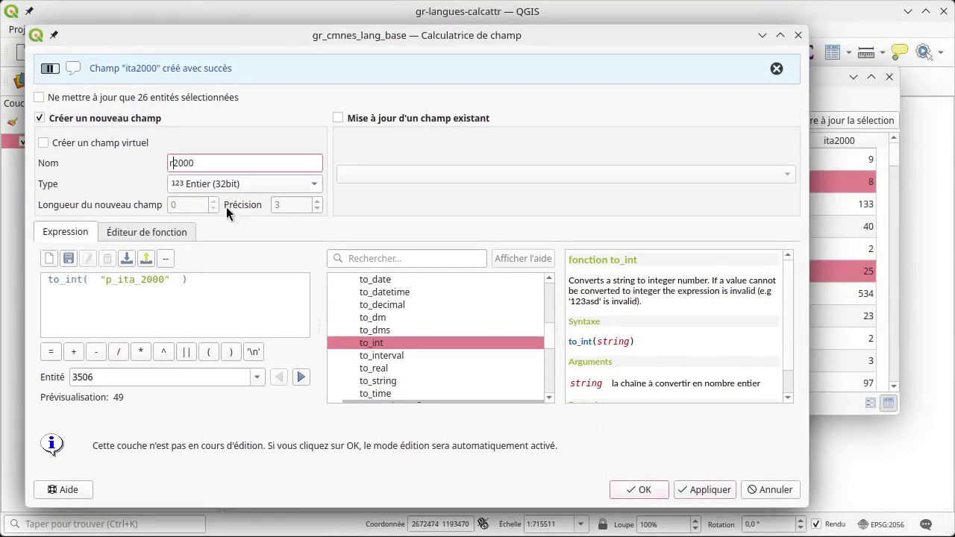
{"action": "type", "text": "rom"}
Step: Change the expression to to_int("p_rom_2000") and apply it to create the rom2000 field
{"action": "left_click", "coordinate": [131, 278]}
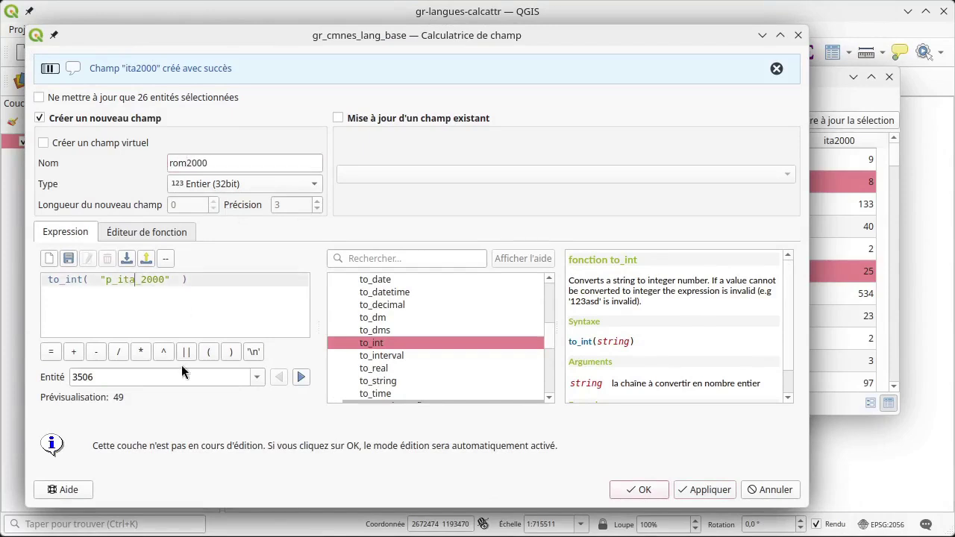
{"action": "key", "text": "BackSpace"}
{"action": "key", "text": "BackSpace"}
{"action": "key", "text": "BackSpace"}
{"action": "type", "text": "rom"}
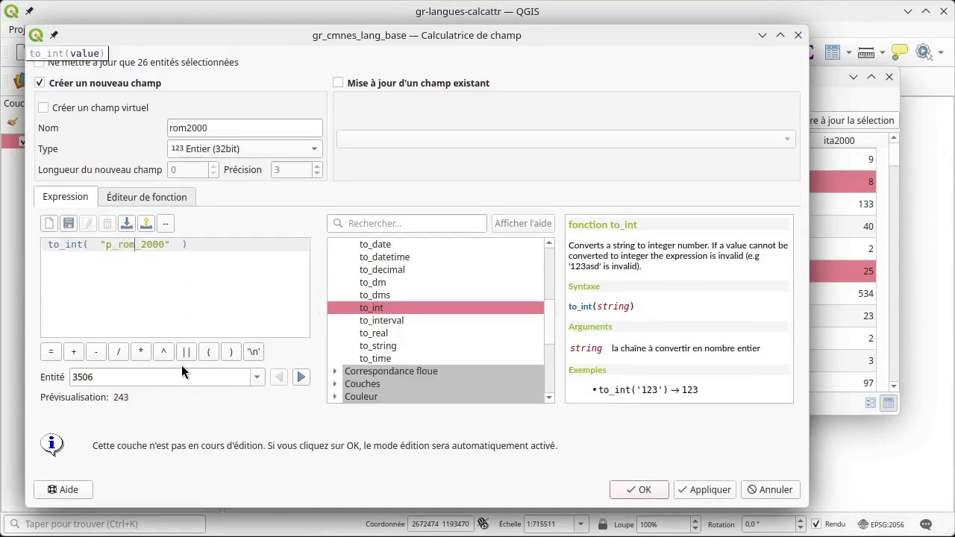
{"action": "left_click", "coordinate": [709, 493]}
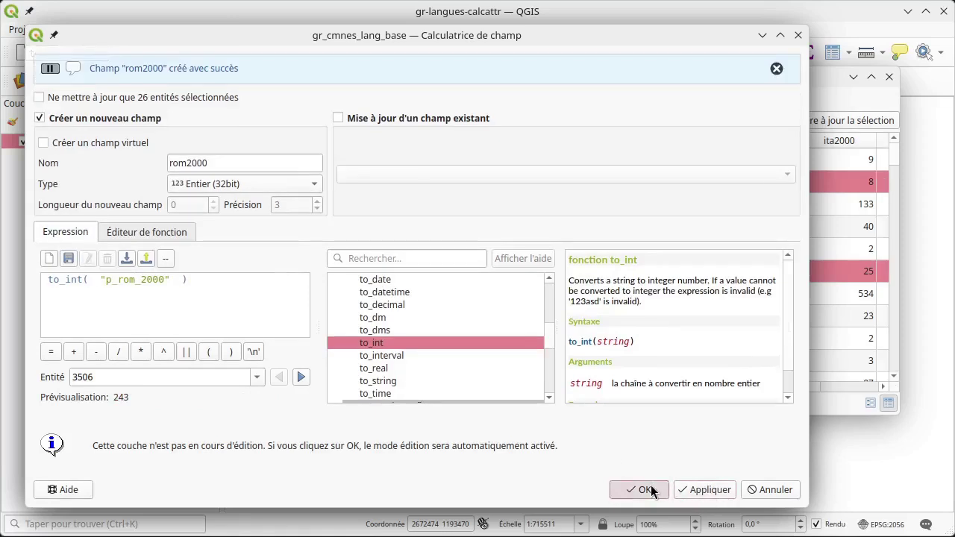
Step: Confirm and close the field calculator, dismissing the field creation error
{"action": "left_click", "coordinate": [651, 486]}
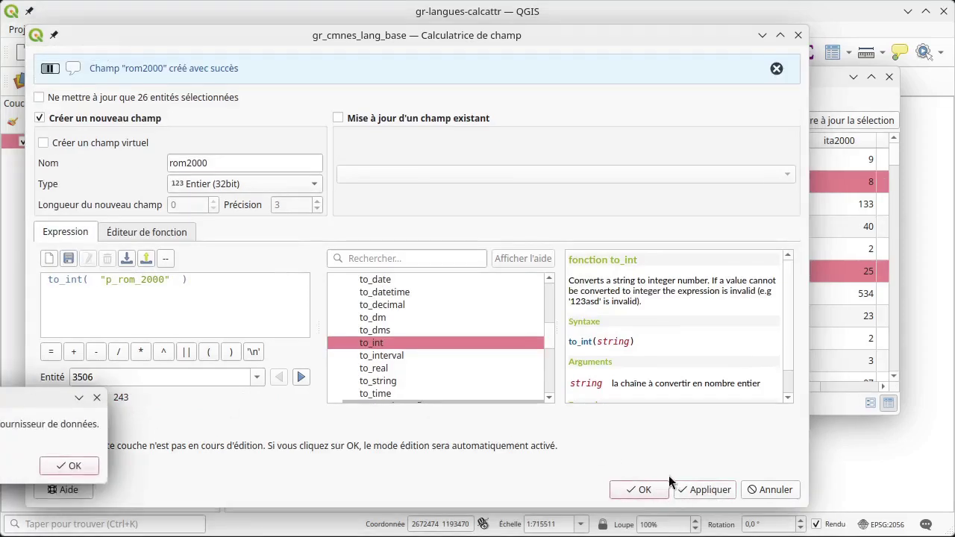
{"action": "left_click_drag", "start_coordinate": [43, 397], "coordinate": [407, 406]}
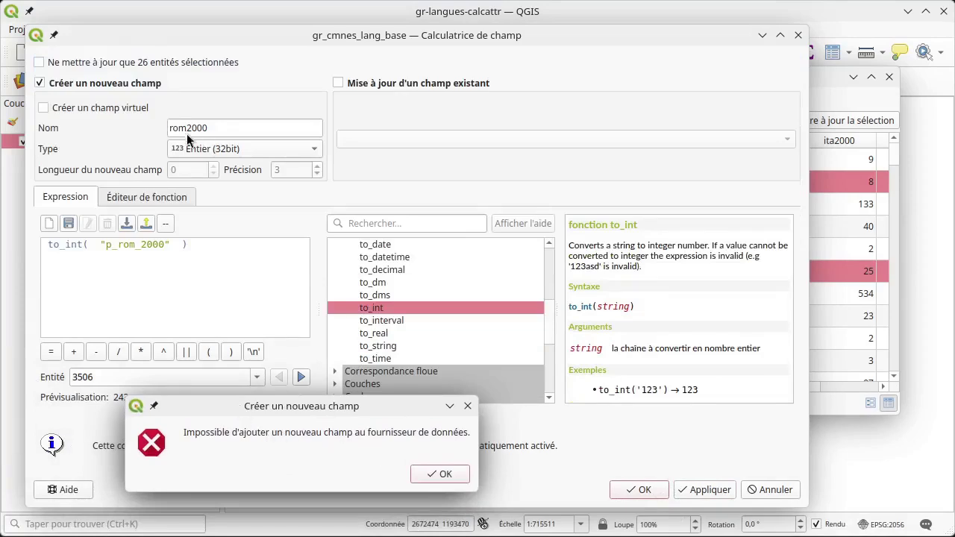
{"action": "left_click", "coordinate": [442, 474]}
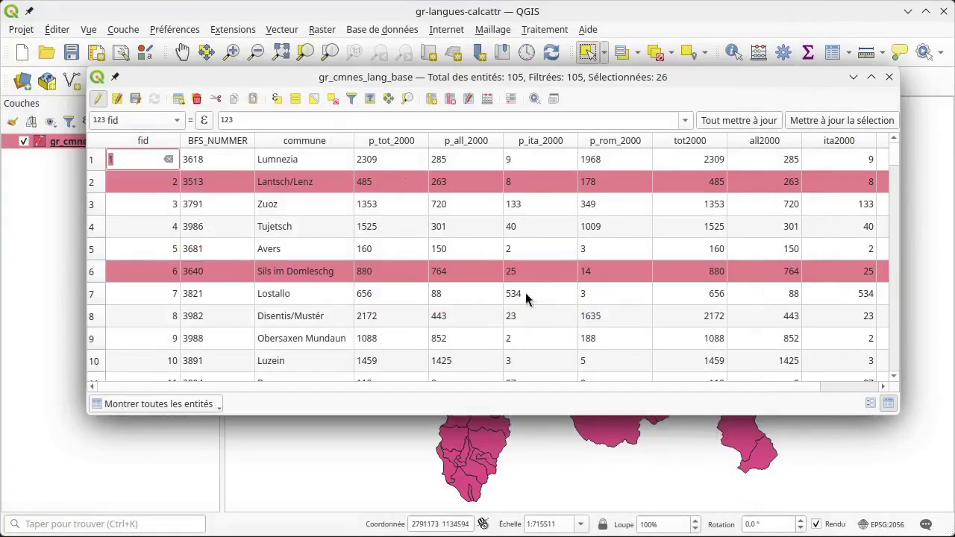
Step: Widen the attribute table window to fit every column, and save the layer edits
{"action": "left_click_drag", "start_coordinate": [88, 133], "coordinate": [49, 133]}
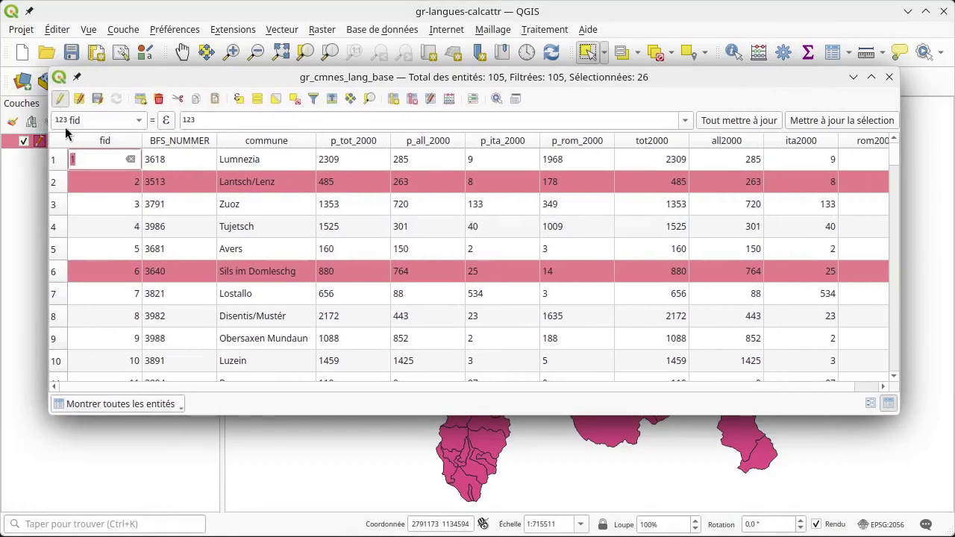
{"action": "left_click_drag", "start_coordinate": [898, 348], "coordinate": [946, 366]}
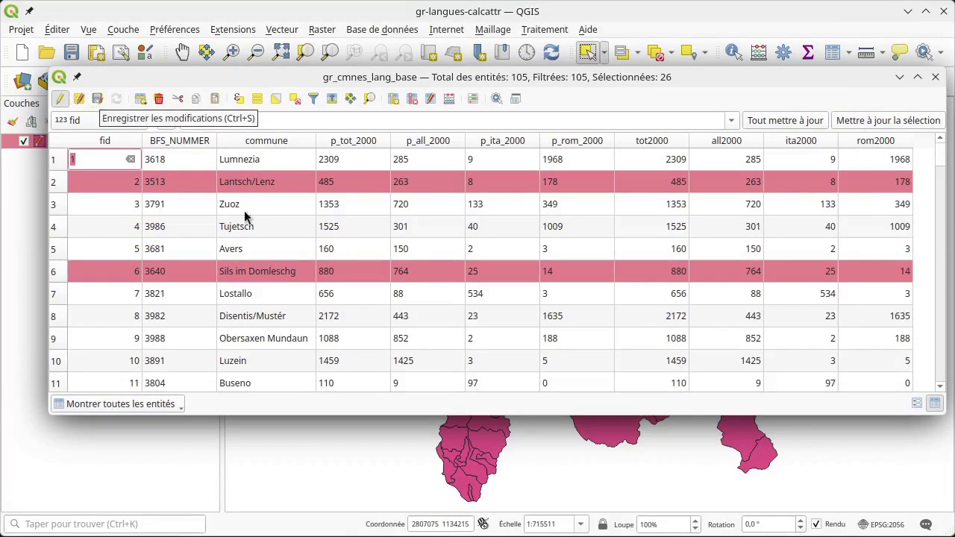
{"action": "left_click", "coordinate": [96, 100]}
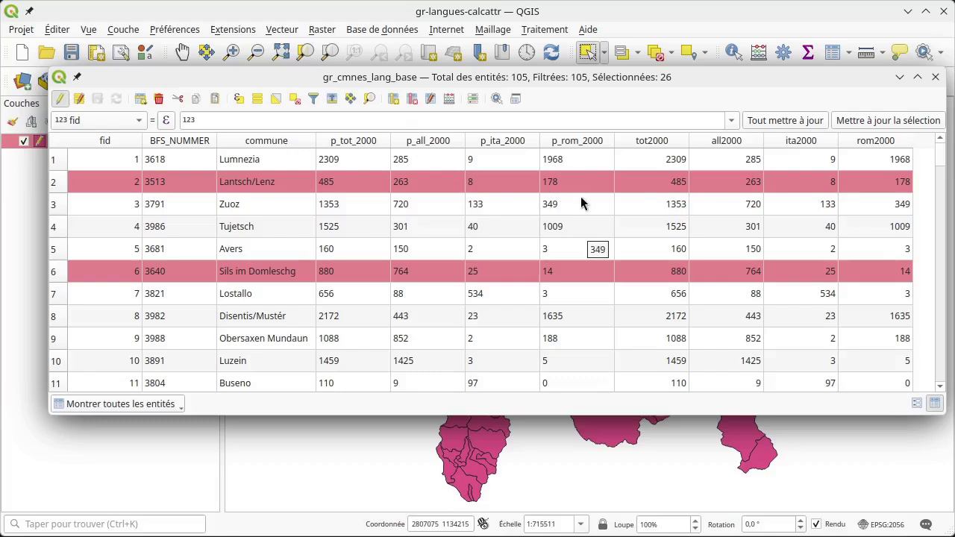
Step: Delete the text fields p_tot_2000, p_all_2000, p_ita_2000 and p_rom_2000, and save the layer edits
{"action": "left_click", "coordinate": [411, 104]}
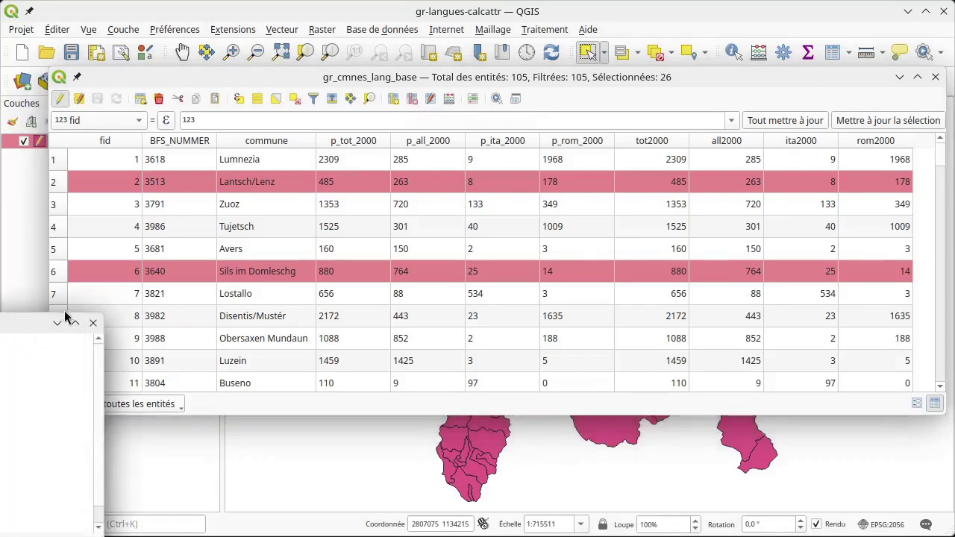
{"action": "left_click_drag", "start_coordinate": [64, 319], "coordinate": [583, 125]}
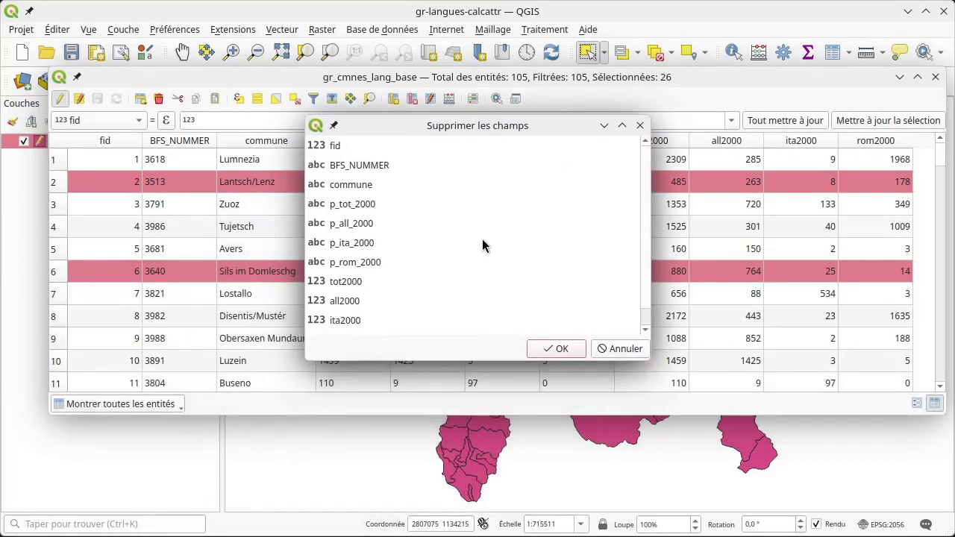
{"action": "left_click_drag", "start_coordinate": [386, 204], "coordinate": [420, 280]}
{"action": "scroll", "coordinate": [421, 281], "scroll_direction": "down", "scroll_amount": 1}
{"action": "scroll", "coordinate": [420, 281], "scroll_direction": "up", "scroll_amount": 1}
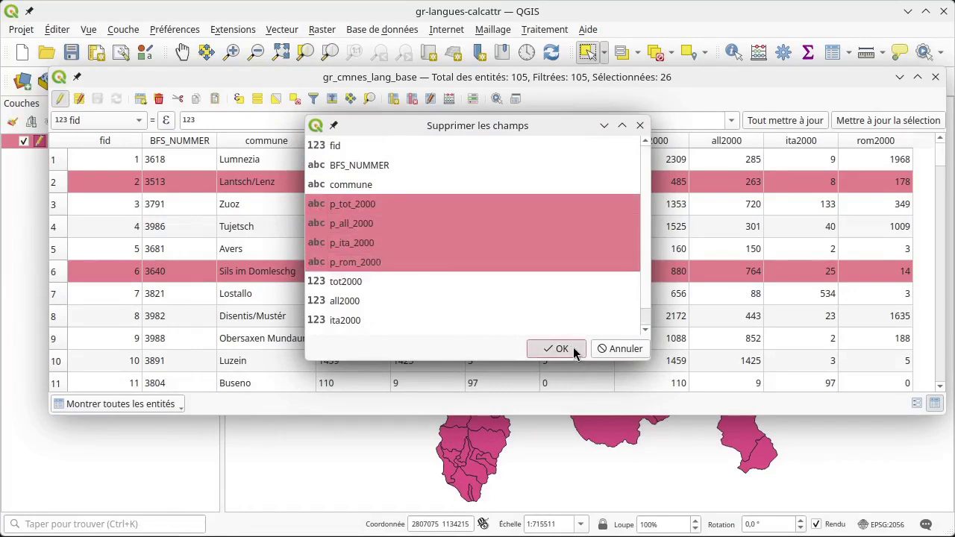
{"action": "left_click", "coordinate": [567, 349]}
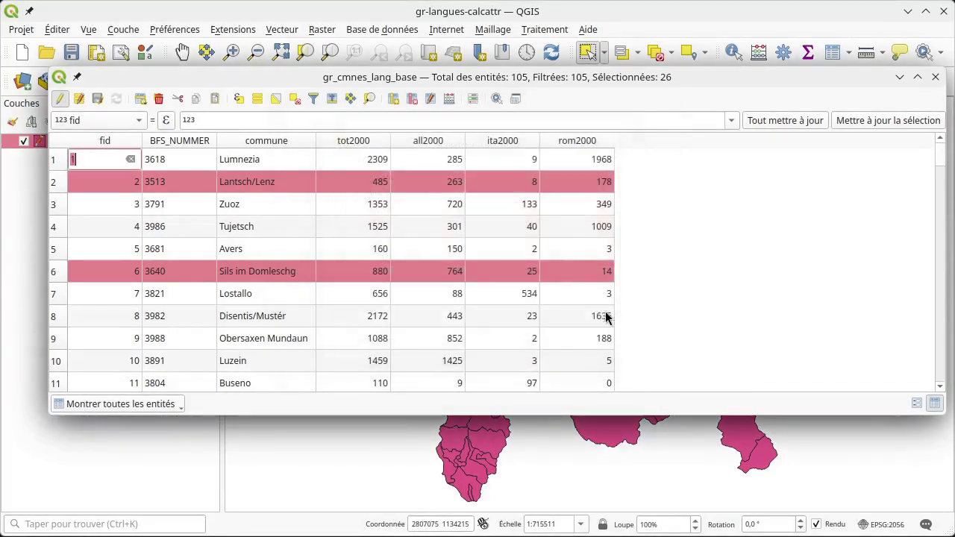
{"action": "left_click", "coordinate": [99, 99]}
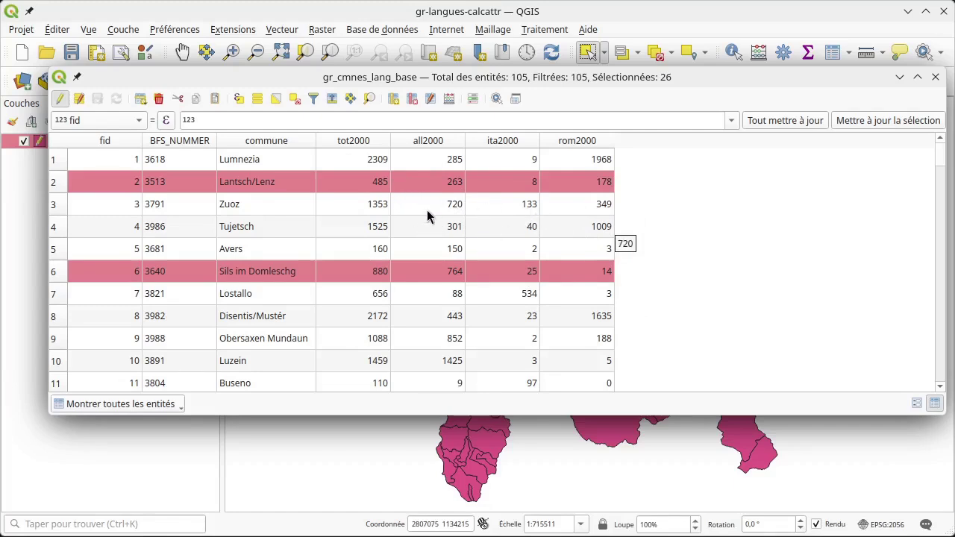
{"action": "double_click", "coordinate": [578, 162]}
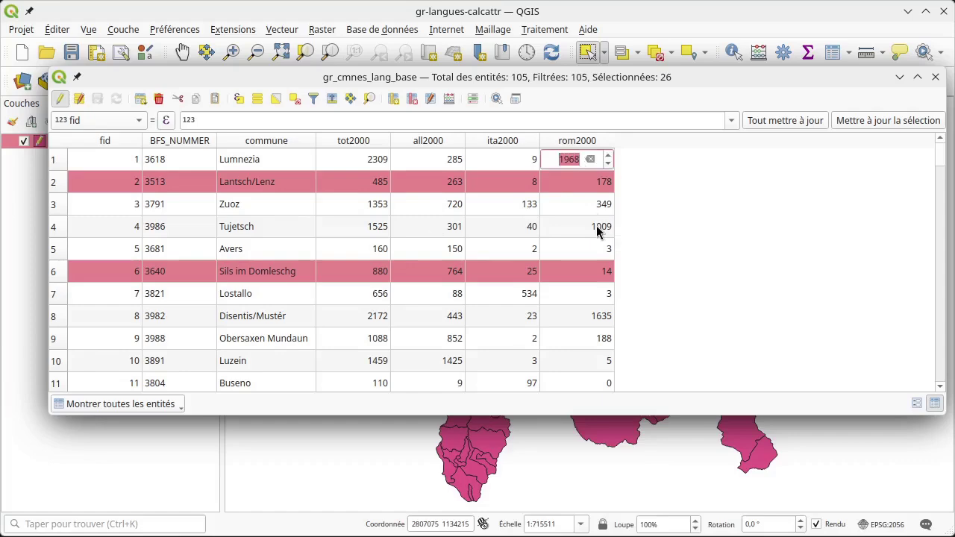
{"action": "double_click", "coordinate": [600, 191]}
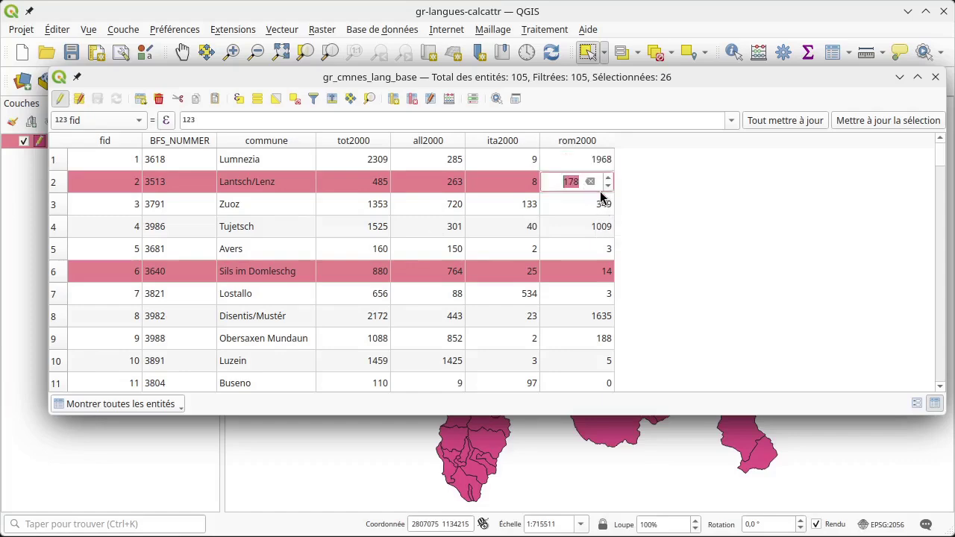
{"action": "left_click", "coordinate": [448, 102]}
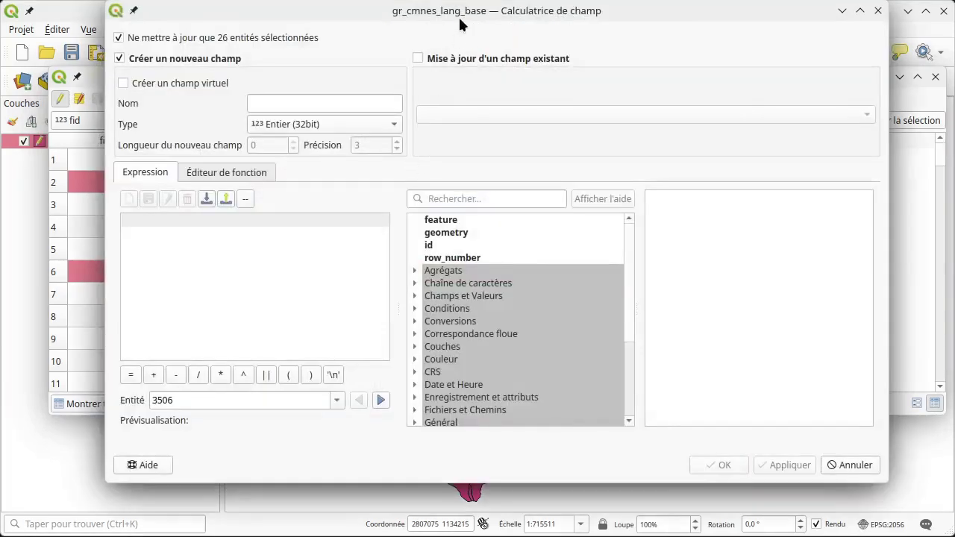
{"action": "left_click_drag", "start_coordinate": [460, 25], "coordinate": [502, 63]}
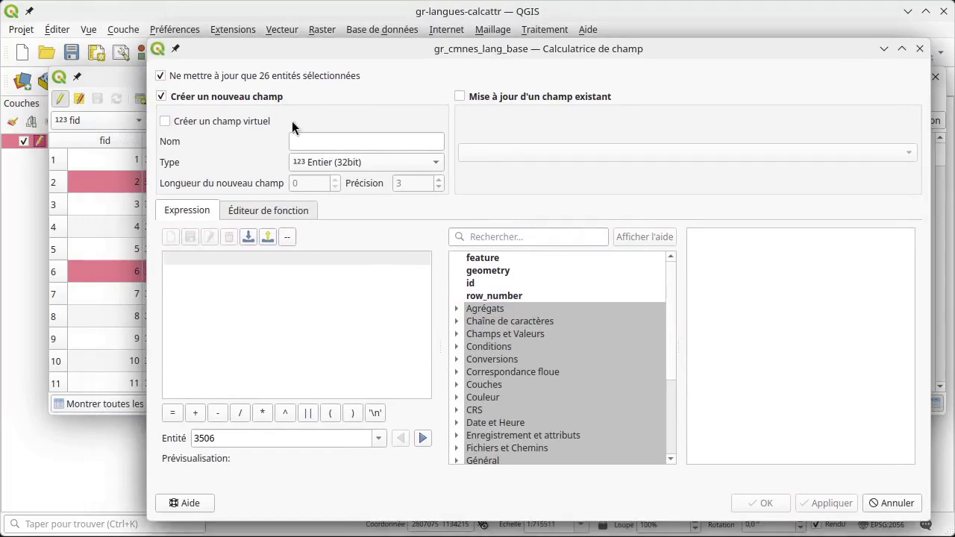
{"action": "left_click", "coordinate": [224, 76]}
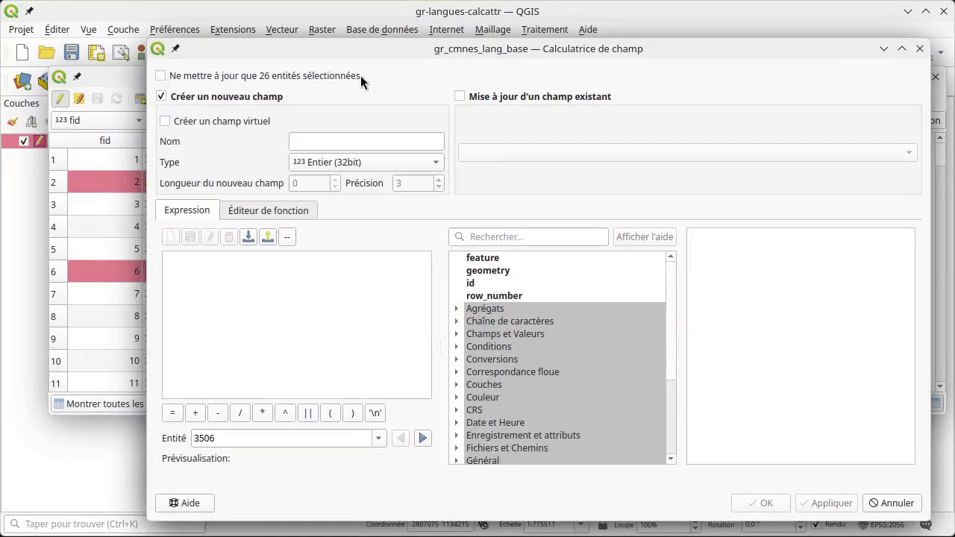
{"action": "left_click_drag", "start_coordinate": [498, 56], "coordinate": [480, 152]}
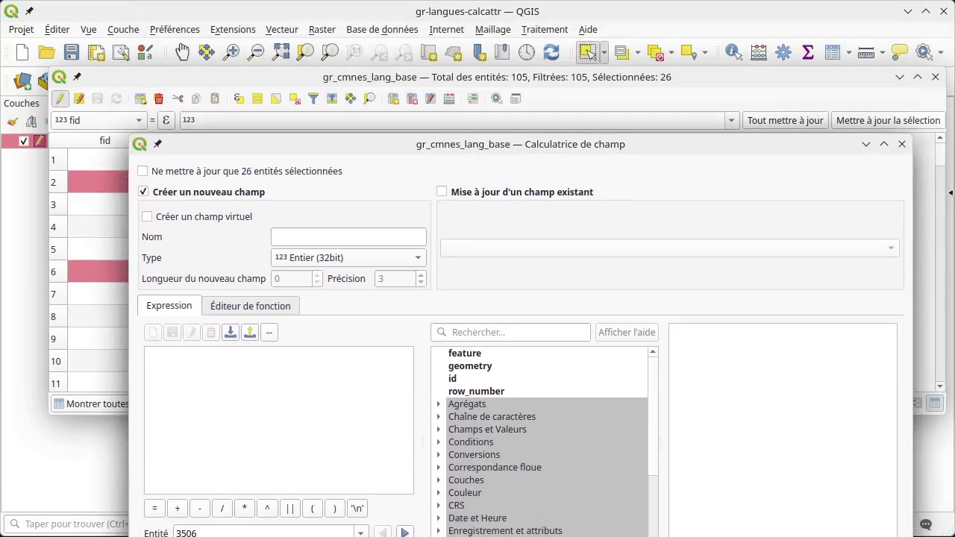
{"action": "left_click", "coordinate": [900, 143]}
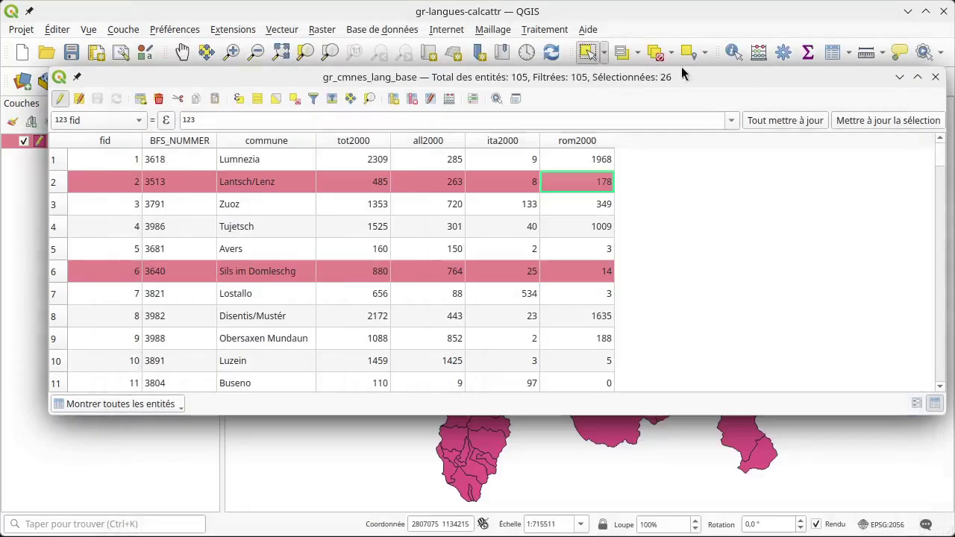
Step: Deselect all features in the attribute table and open the field calculator
{"action": "left_click", "coordinate": [294, 100]}
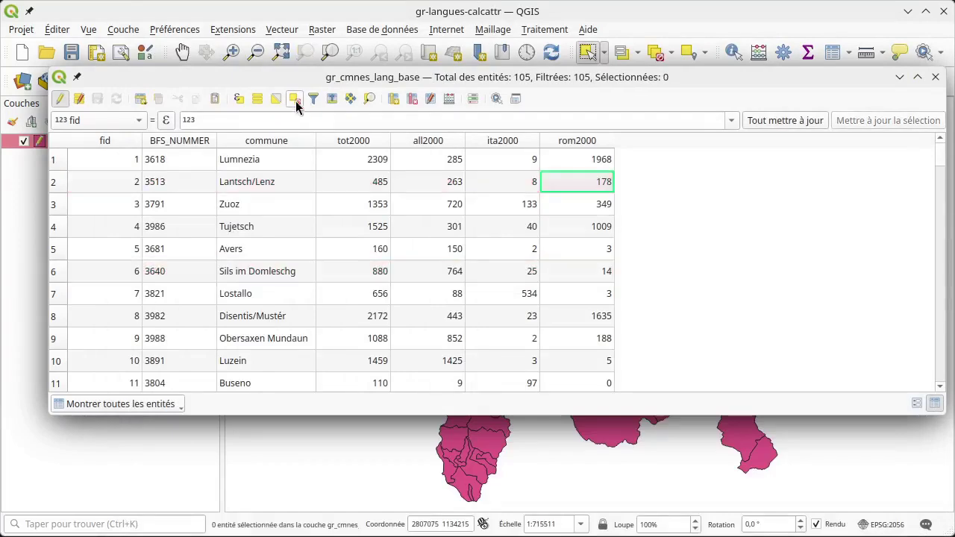
{"action": "left_click", "coordinate": [449, 98]}
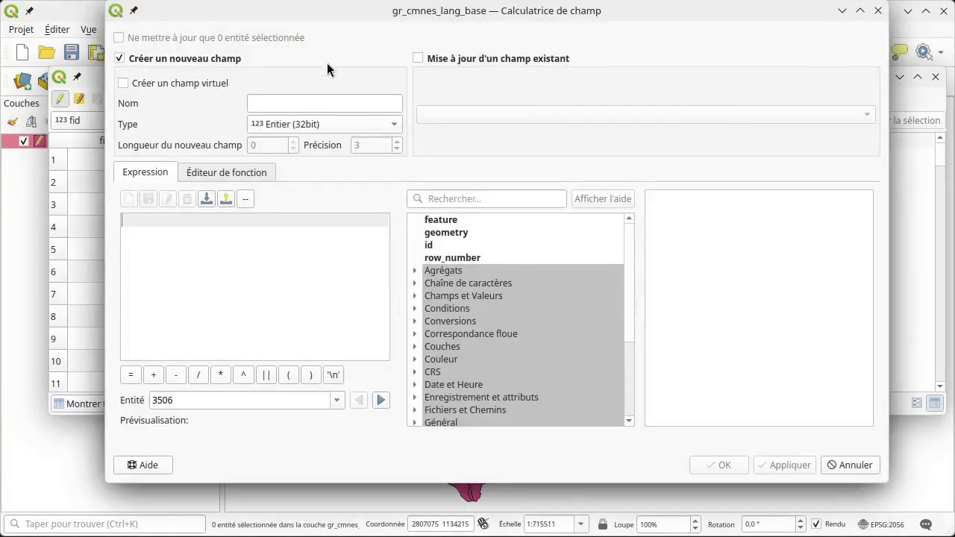
{"action": "left_click_drag", "start_coordinate": [314, 16], "coordinate": [328, 47]}
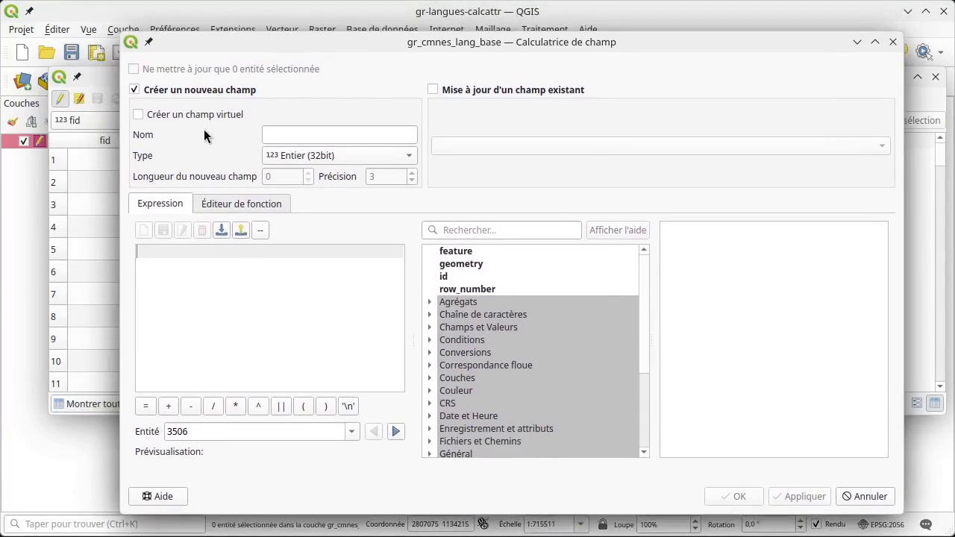
Step: Name the new field prop_rom200 and set its type to Nombre décimal (réel)
{"action": "left_click", "coordinate": [279, 139]}
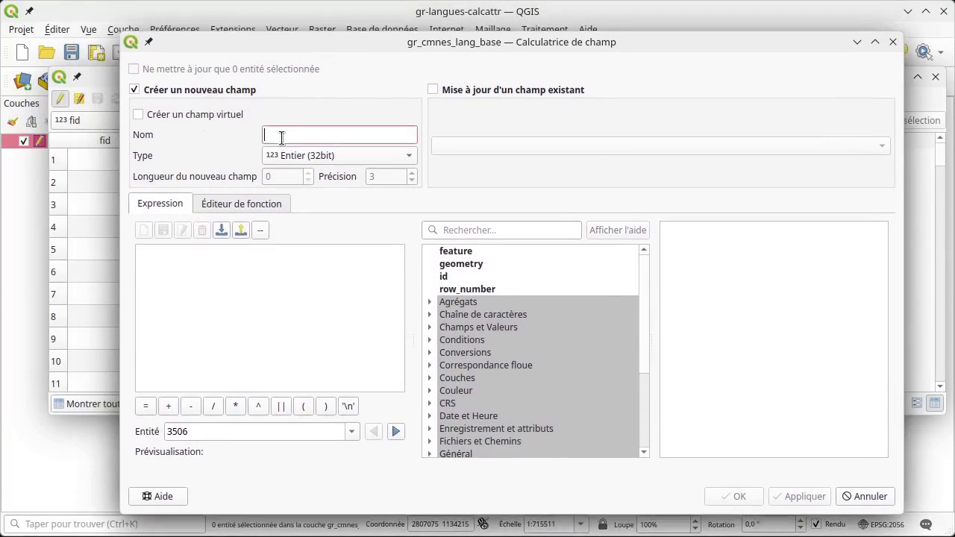
{"action": "left_click_drag", "start_coordinate": [342, 41], "coordinate": [366, 182]}
{"action": "type", "text": "p"}
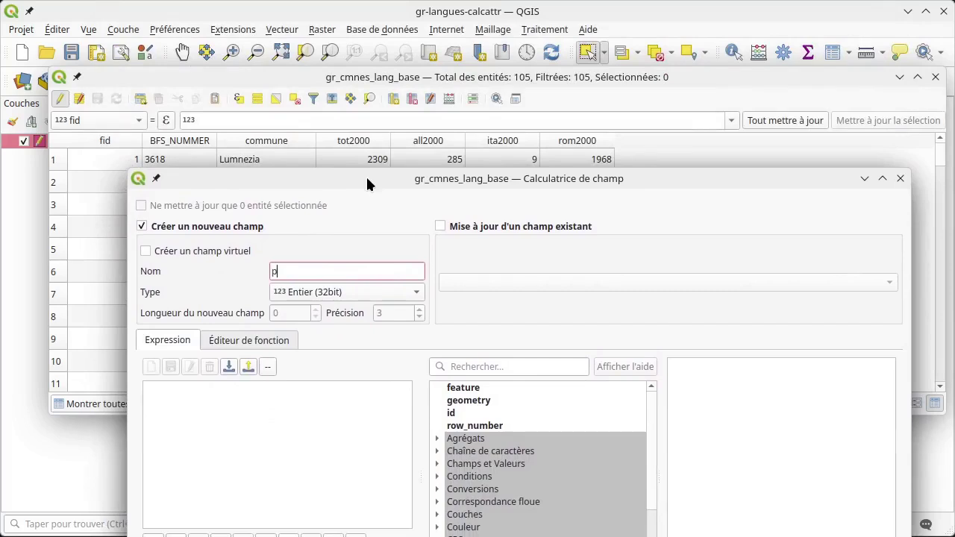
{"action": "type", "text": "r"}
{"action": "key", "text": "BackSpace"}
{"action": "type", "text": "rop_rom200"}
{"action": "left_click_drag", "start_coordinate": [368, 178], "coordinate": [340, 52]}
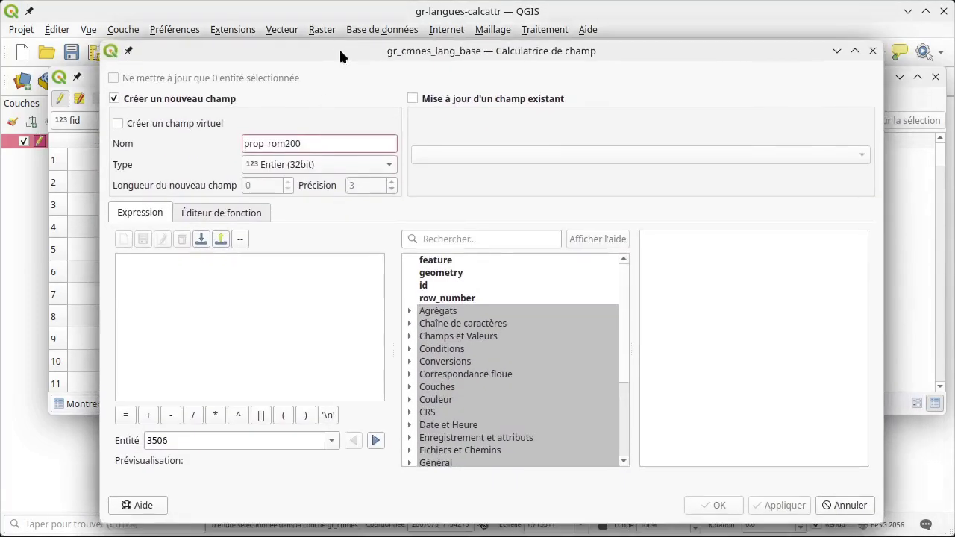
{"action": "left_click", "coordinate": [300, 165]}
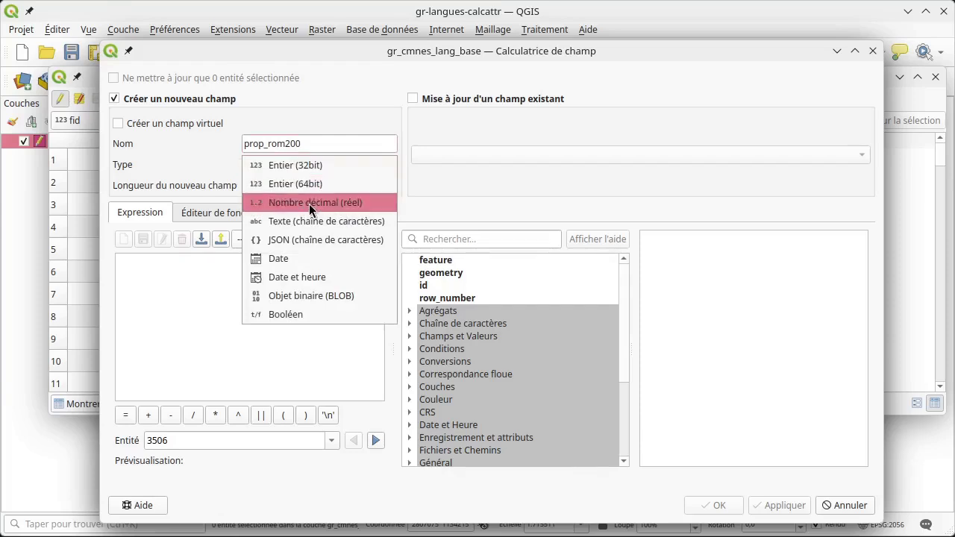
{"action": "left_click", "coordinate": [350, 202]}
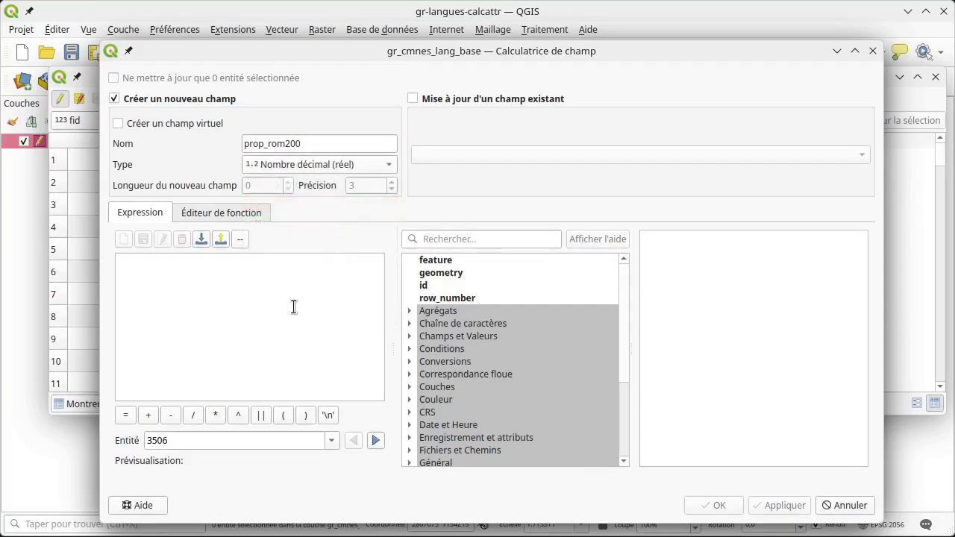
Step: Build the expression "rom2000" / "tot2000" from the layer's fields
{"action": "left_click", "coordinate": [224, 290]}
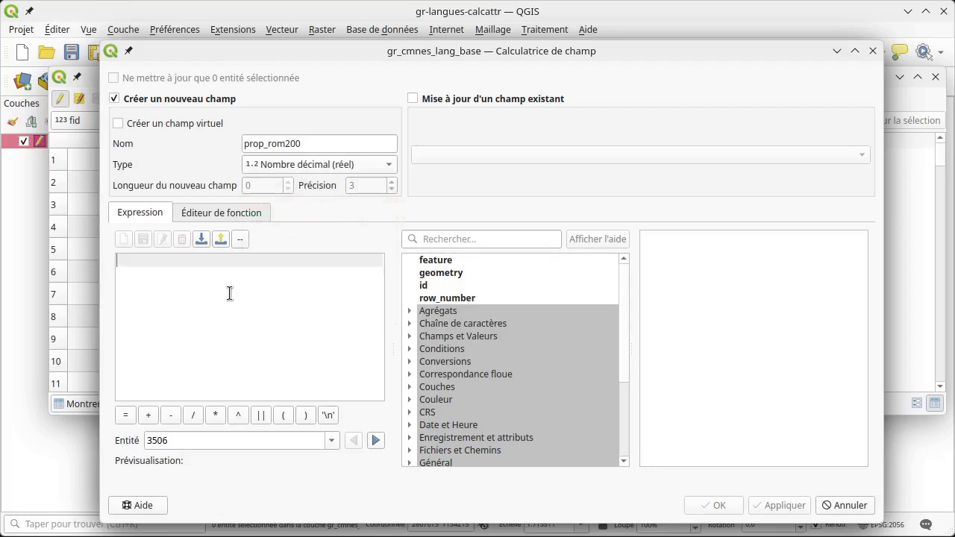
{"action": "left_click", "coordinate": [410, 337]}
{"action": "scroll", "coordinate": [525, 370], "scroll_direction": "down", "scroll_amount": 2}
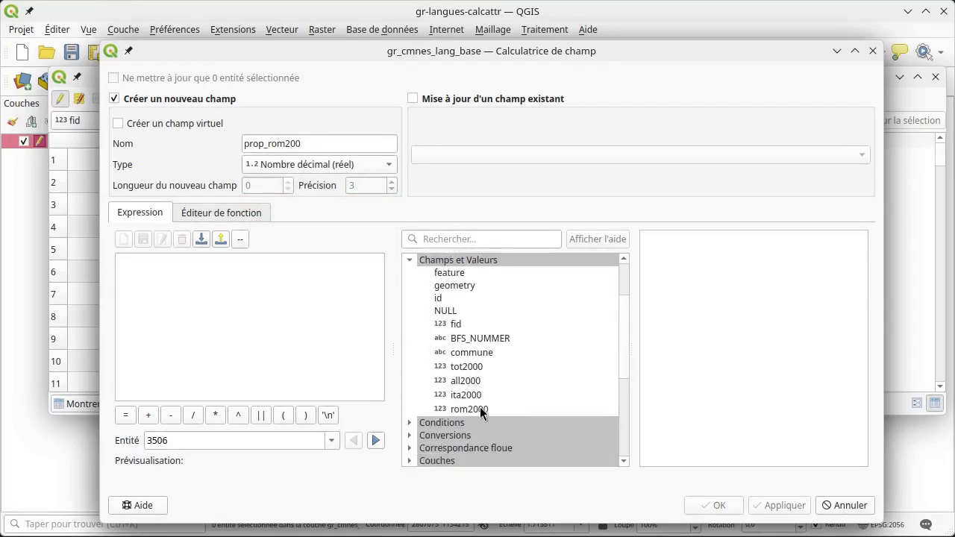
{"action": "double_click", "coordinate": [479, 408]}
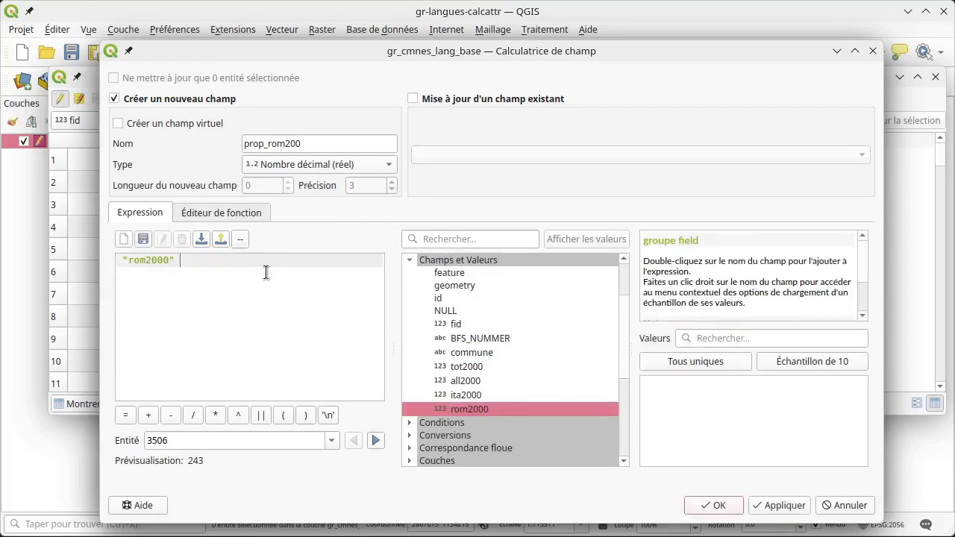
{"action": "type", "text": "/"}
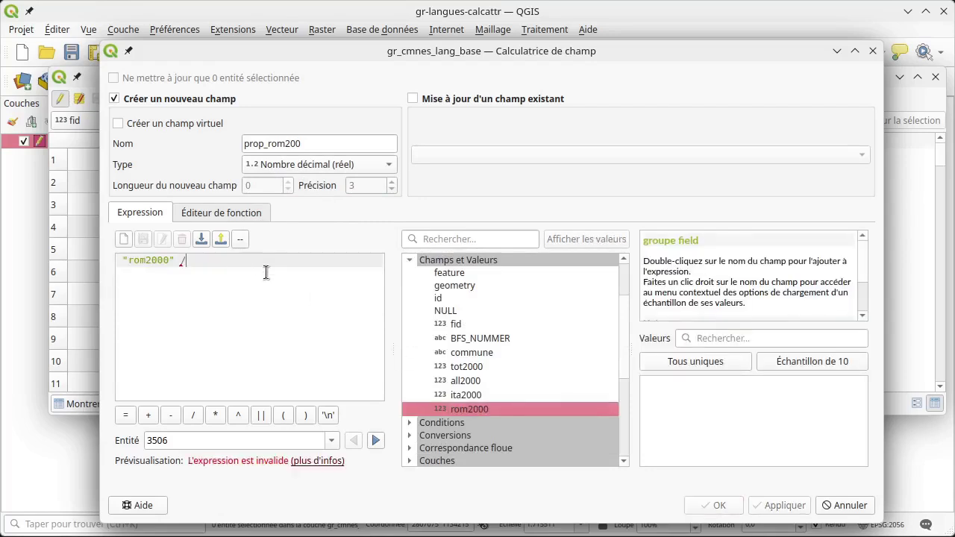
{"action": "double_click", "coordinate": [484, 367]}
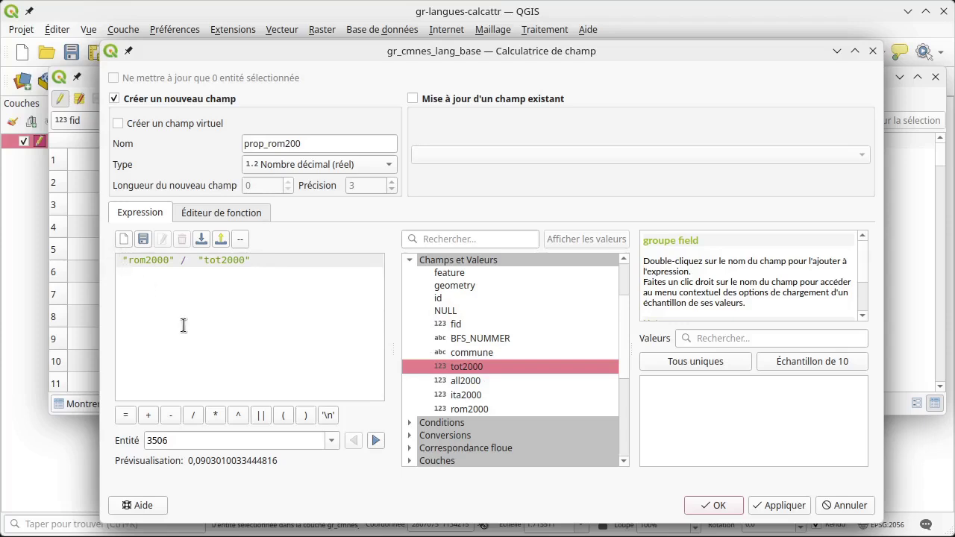
Step: Complete the expression as ("rom2000" / "tot2000") * 100, create the field, and widen its column to fit the values
{"action": "key", "text": "Home"}
{"action": "type", "text": "("}
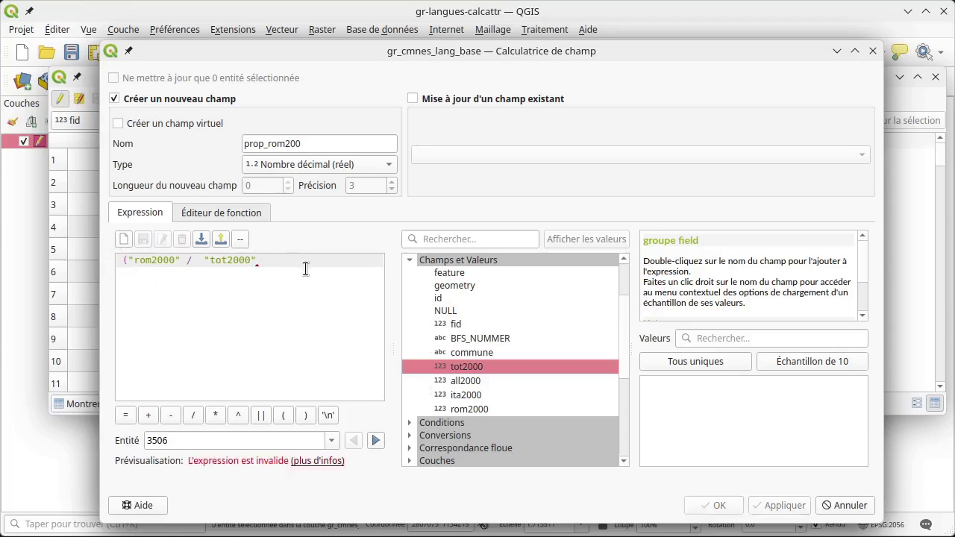
{"action": "type", "text": ") * 1"}
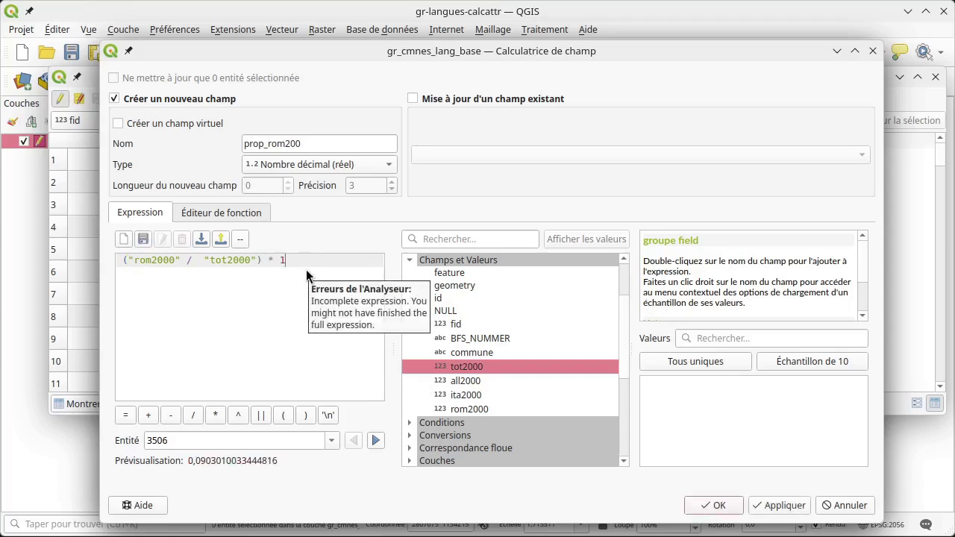
{"action": "type", "text": "00"}
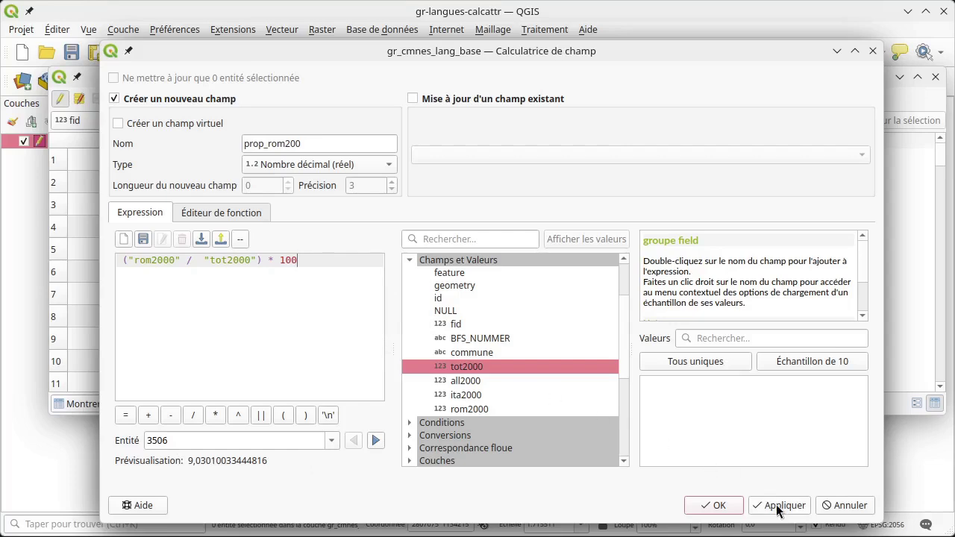
{"action": "left_click", "coordinate": [714, 505]}
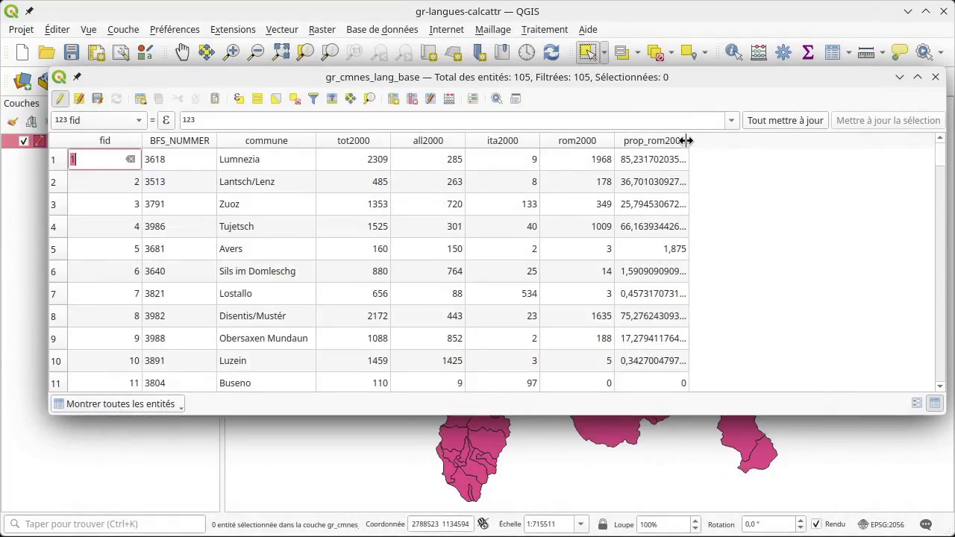
{"action": "left_click_drag", "start_coordinate": [686, 140], "coordinate": [726, 141]}
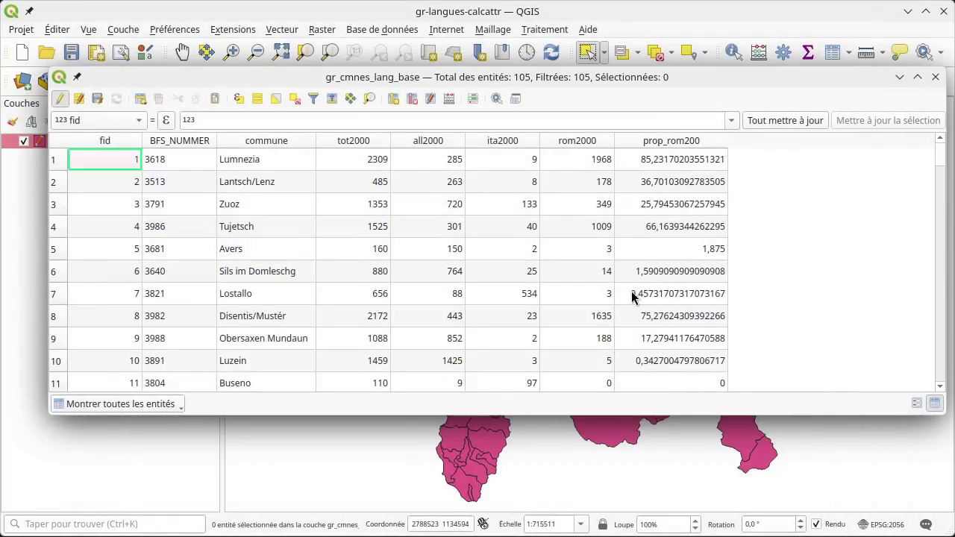